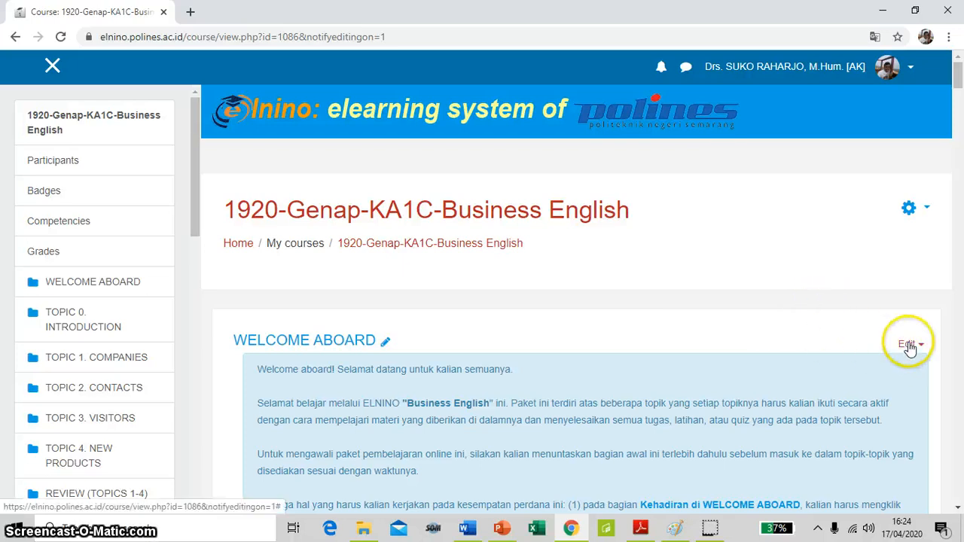
Look over the WELCOME ABOARD section and open the course administration options to check the editing mode
scroll(909, 332, "down", 2)
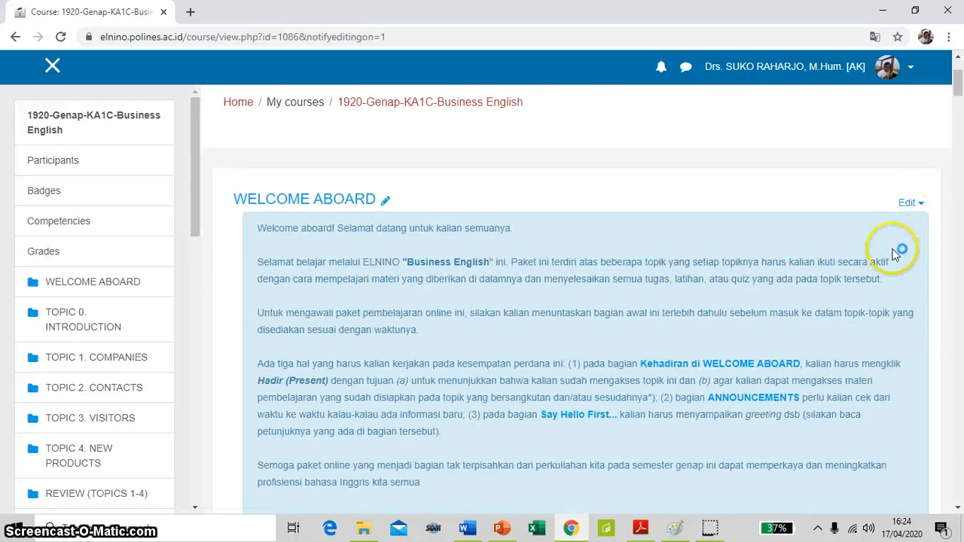
scroll(889, 286, "down", 3)
scroll(874, 306, "down", 3)
scroll(874, 306, "up", 7)
scroll(920, 233, "up", 1)
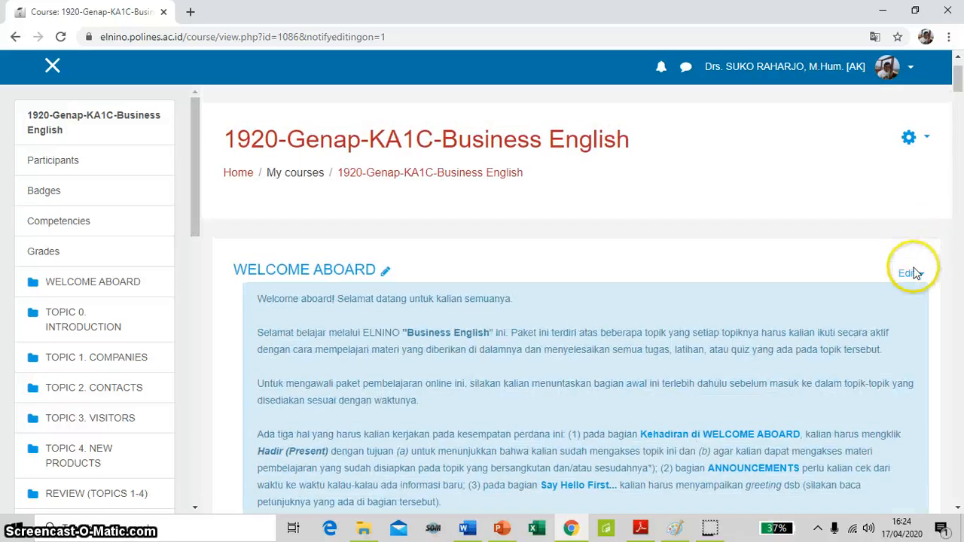
scroll(912, 248, "up", 1)
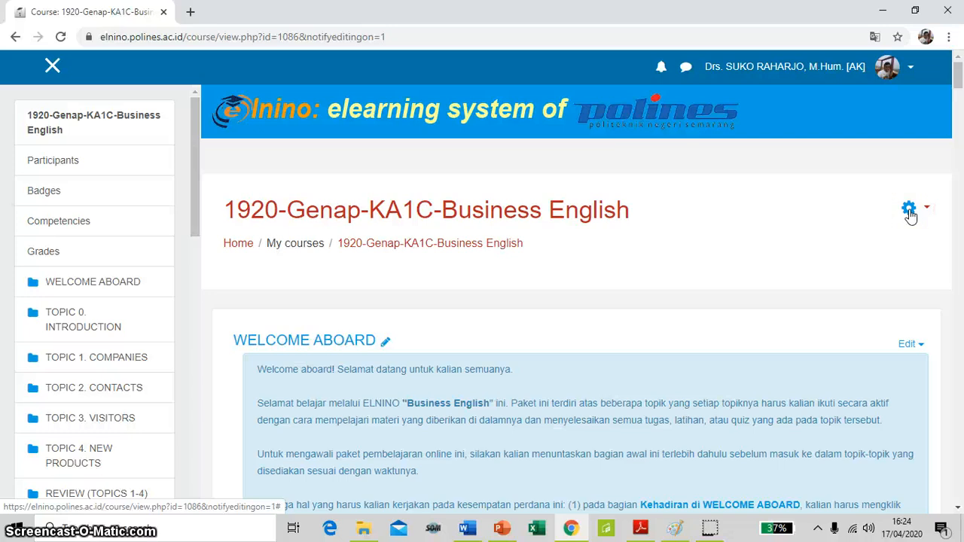
left_click(910, 213)
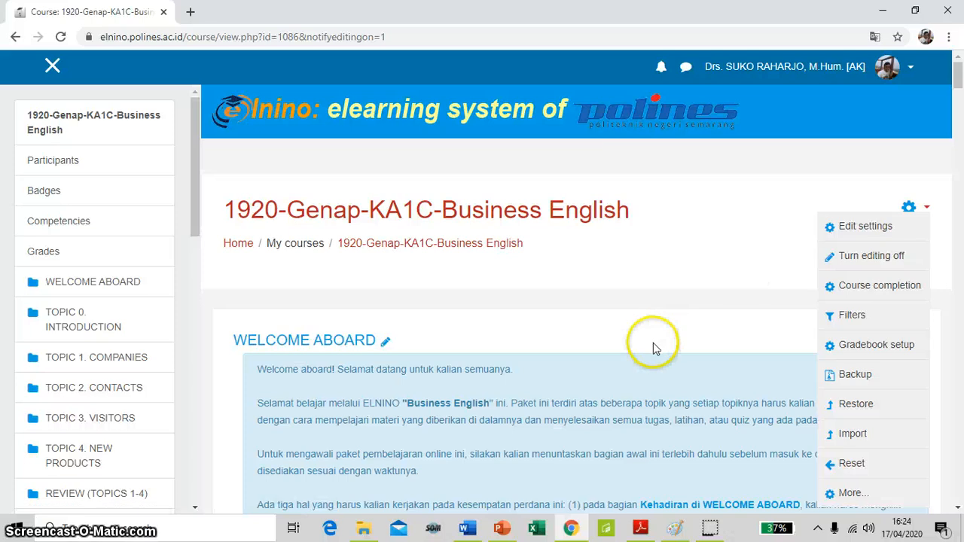
Go to the END-SEMESTER TEST & EVALUATION section of the Business English course
scroll(654, 348, "down", 5)
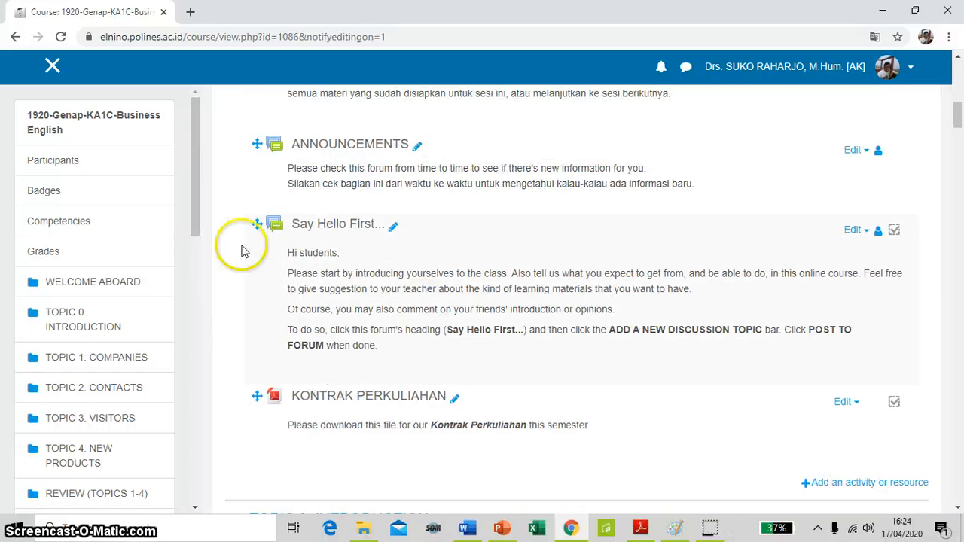
left_click_drag(196, 210, 172, 491)
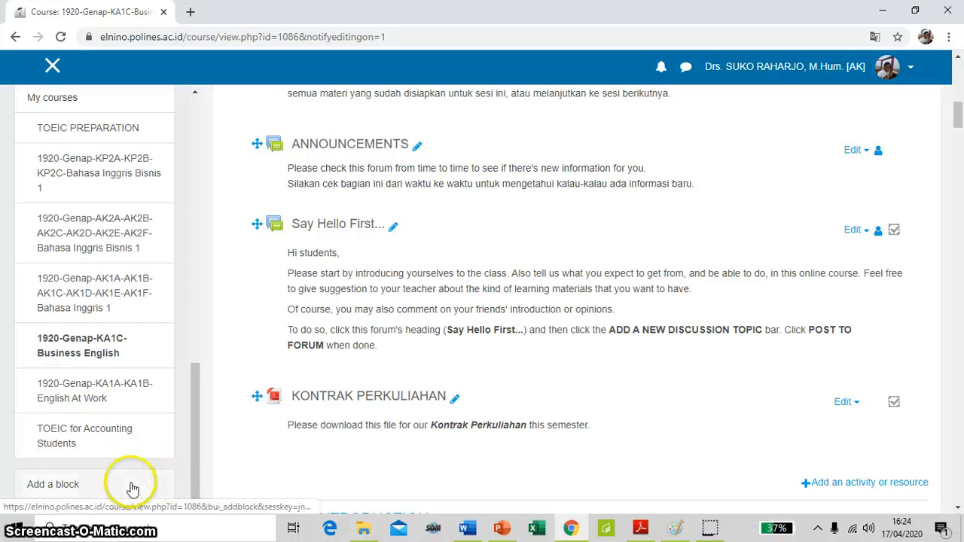
scroll(162, 371, "up", 3)
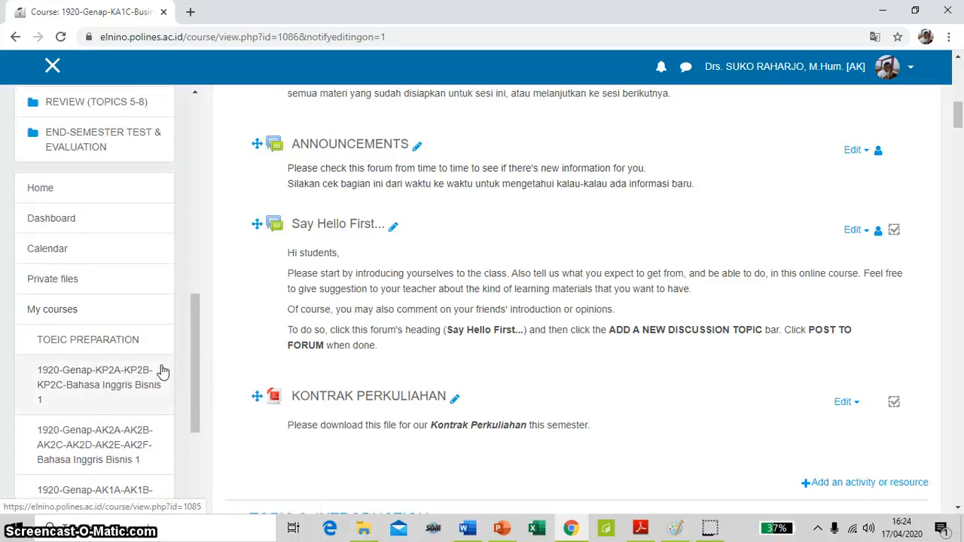
scroll(113, 339, "up", 3)
left_click(90, 360)
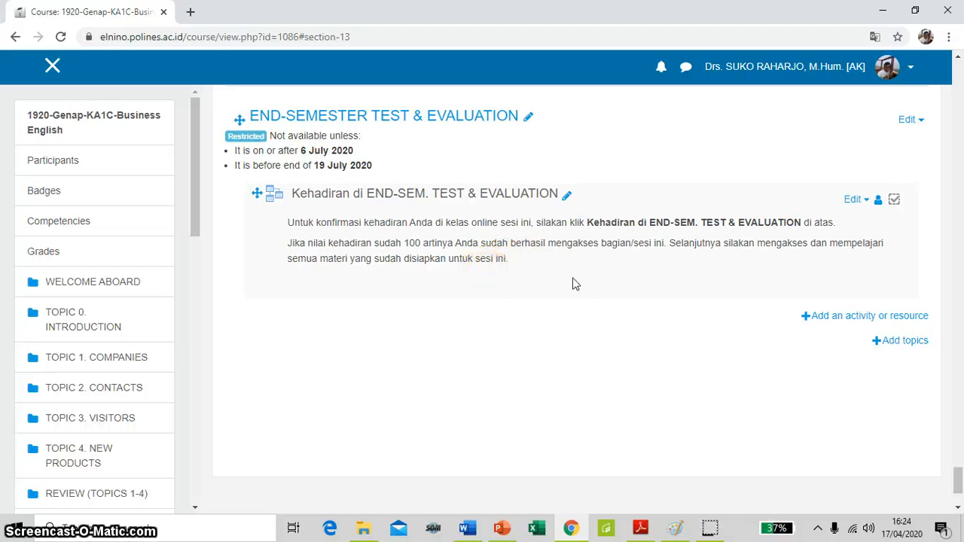
Add a new Quiz activity to the END-SEMESTER TEST & EVALUATION section
left_click(880, 320)
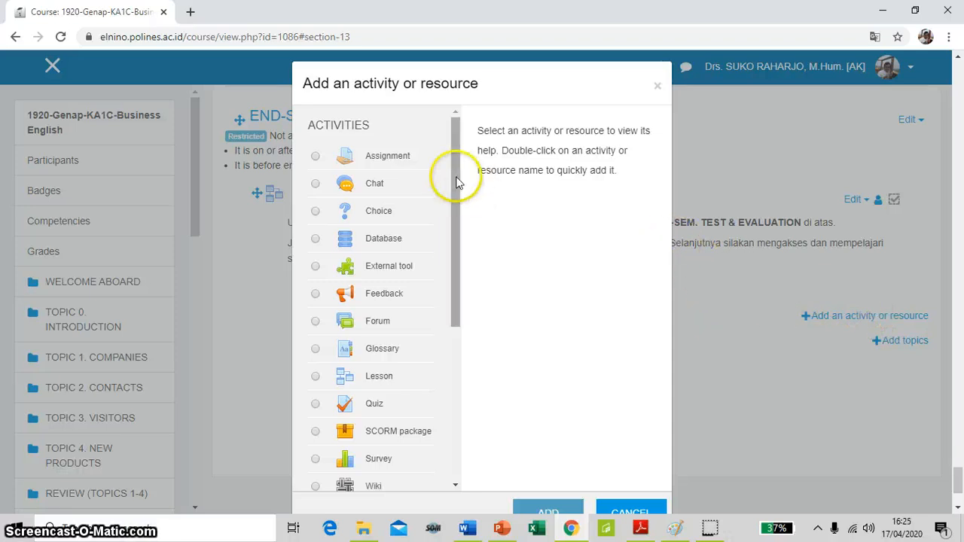
left_click_drag(452, 180, 469, 214)
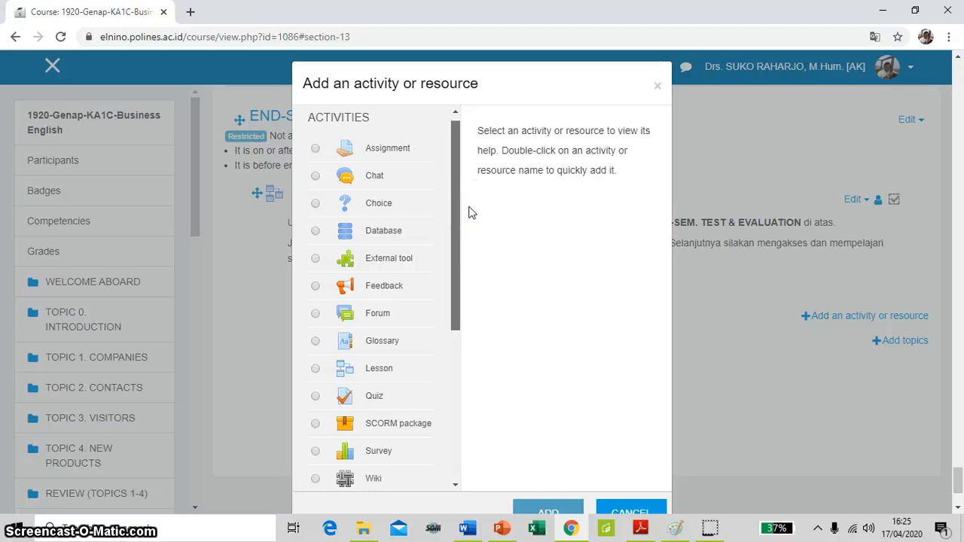
left_click_drag(453, 199, 379, 276)
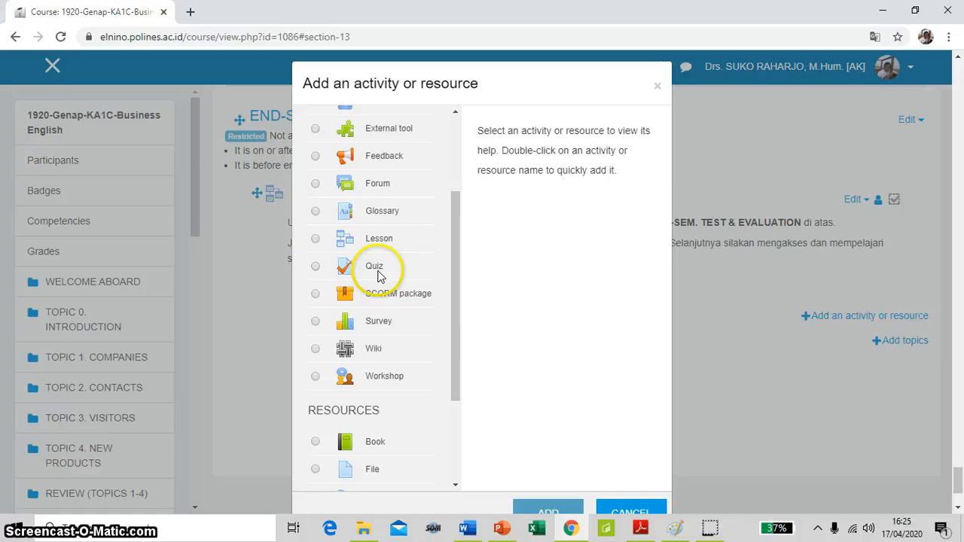
left_click(316, 267)
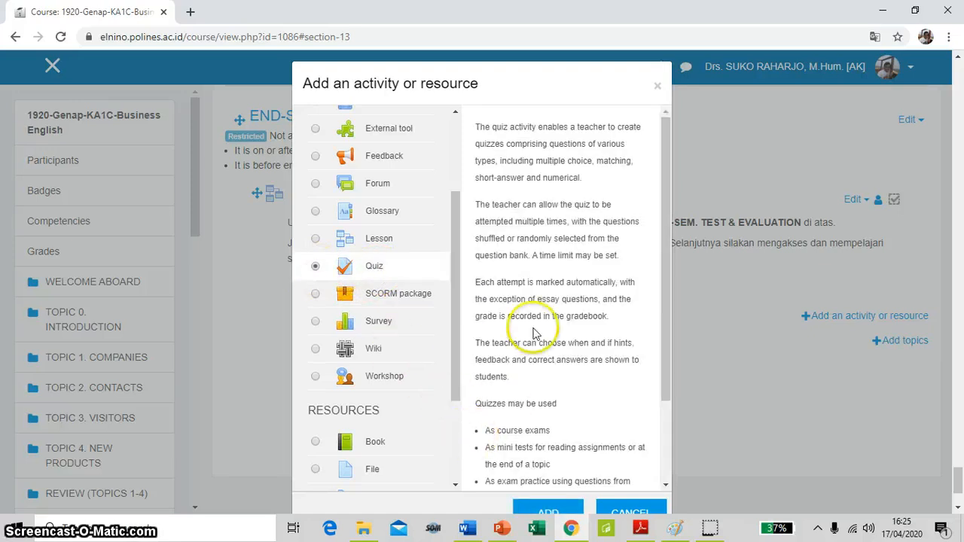
scroll(582, 278, "down", 1)
left_click_drag(581, 68, 584, 58)
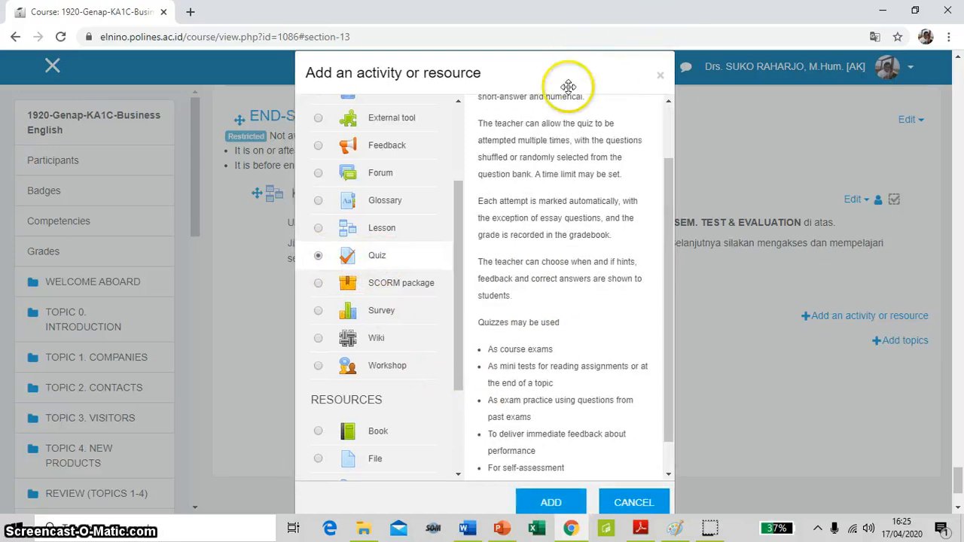
left_click(550, 502)
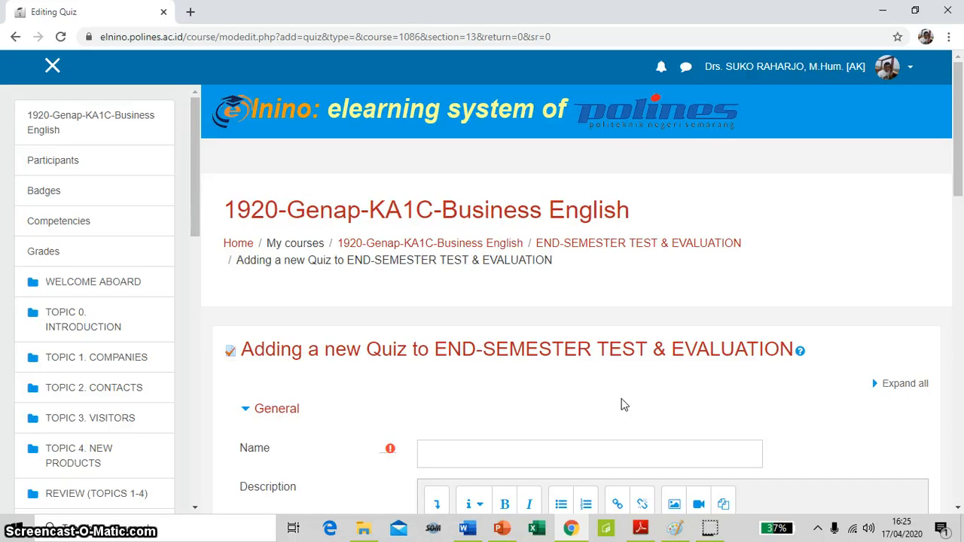
Name the quiz UAS and enable displaying its description on the course page
scroll(623, 406, "down", 3)
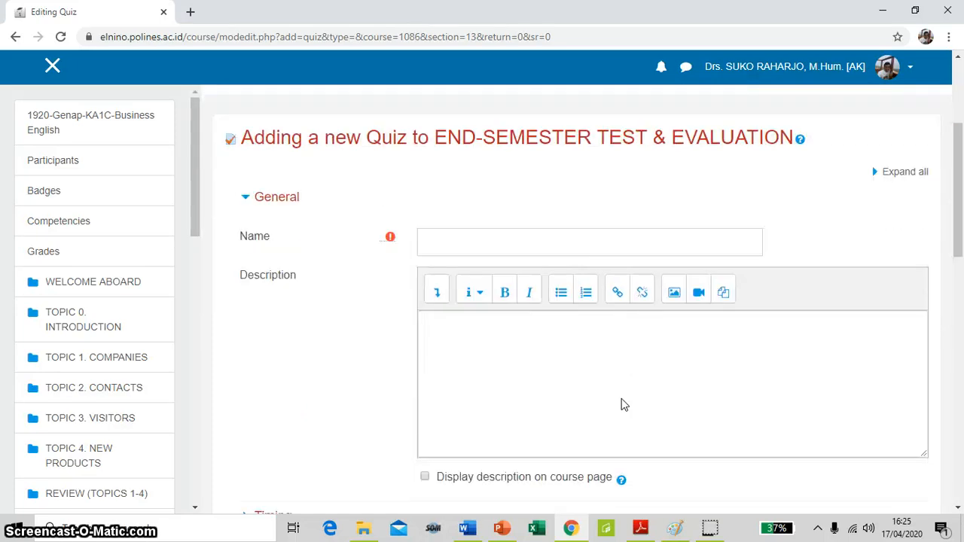
left_click(498, 248)
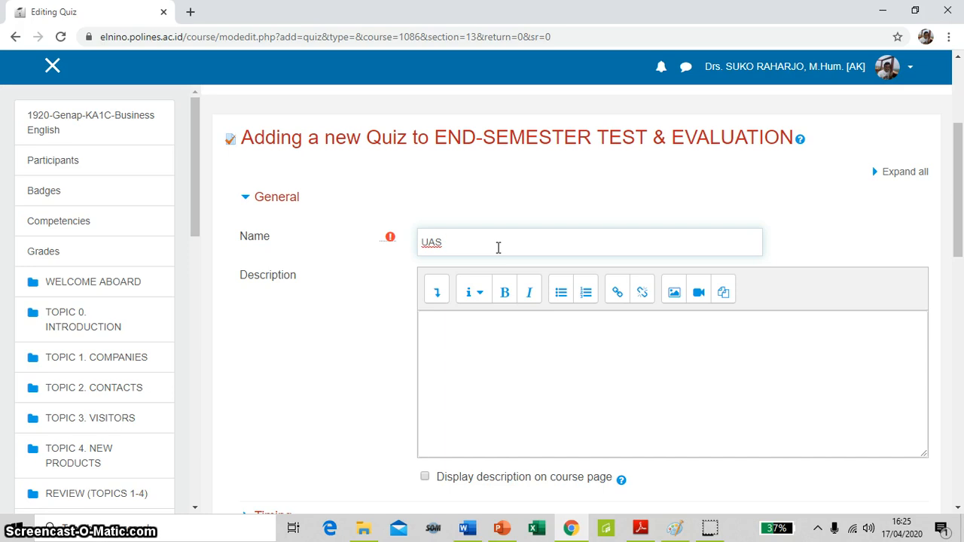
scroll(498, 247, "down", 2)
left_click(480, 219)
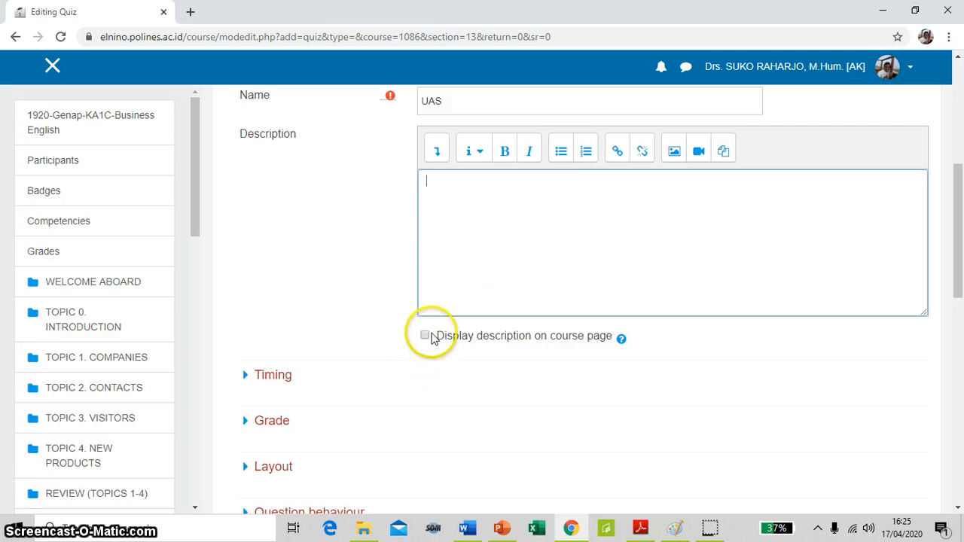
left_click(425, 336)
Enter the quiz description "Dikerjakan pada hari .... tanggal .... pukul .... sampai ...."
left_click(471, 203)
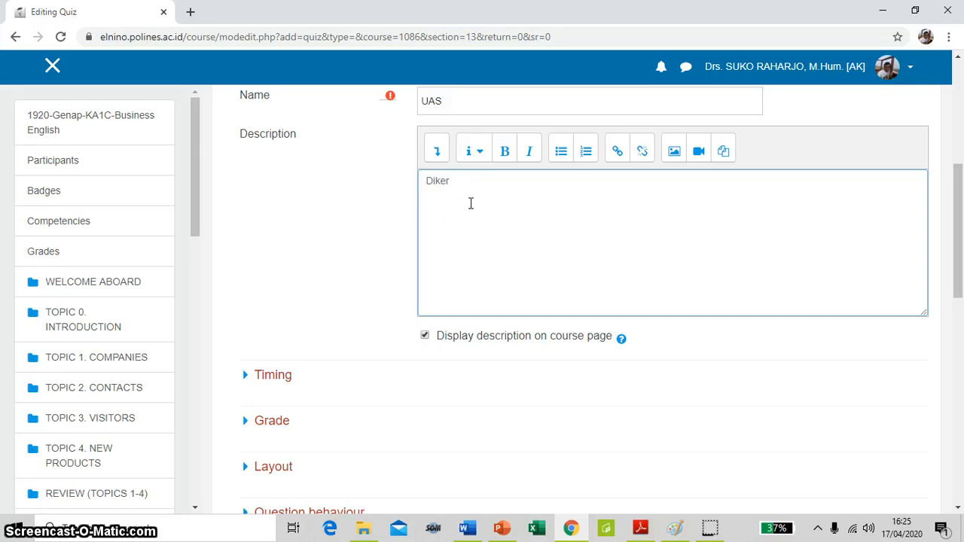
type("Dikerjakan dari ta")
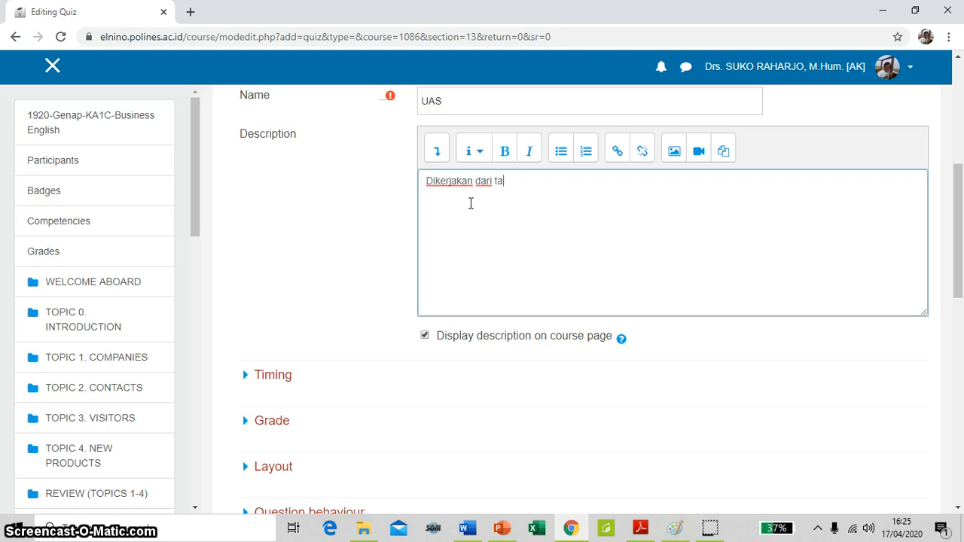
key("BackSpace")
key("BackSpace")
key("BackSpace")
key("BackSpace")
key("BackSpace")
key("BackSpace")
type("puku")
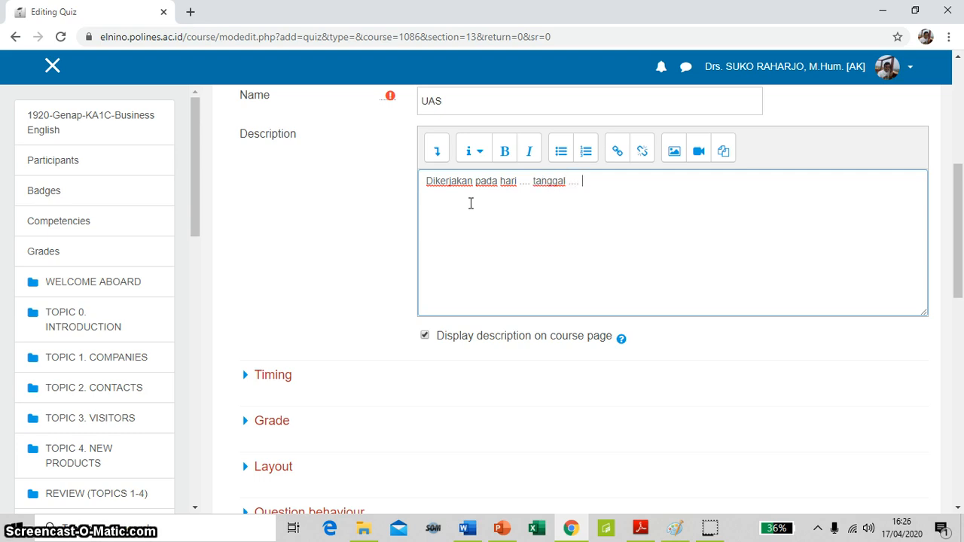
type("l .... sampai ....")
left_click(527, 237)
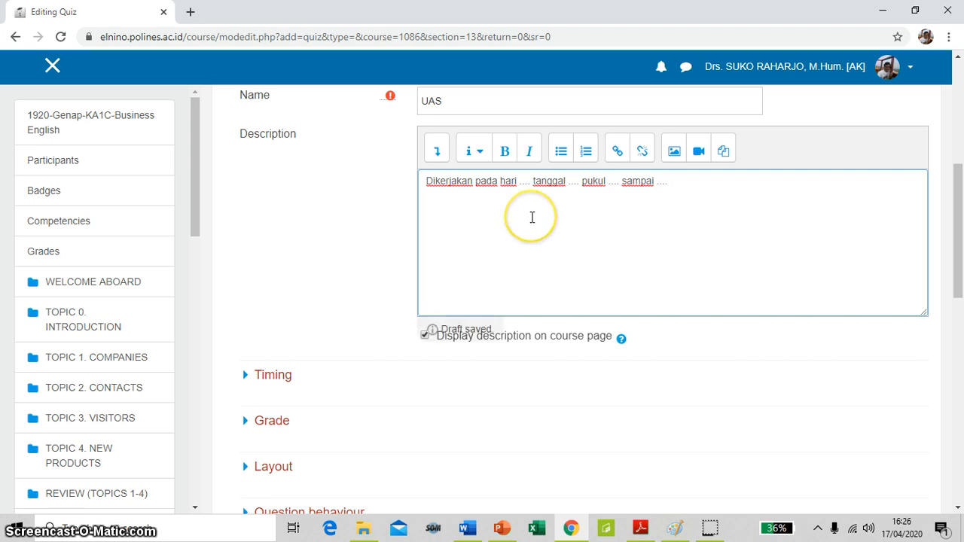
Expand the quiz's Timing settings, enable the opening date and set its day and month to 13 July
scroll(532, 218, "down", 2)
scroll(531, 185, "up", 3)
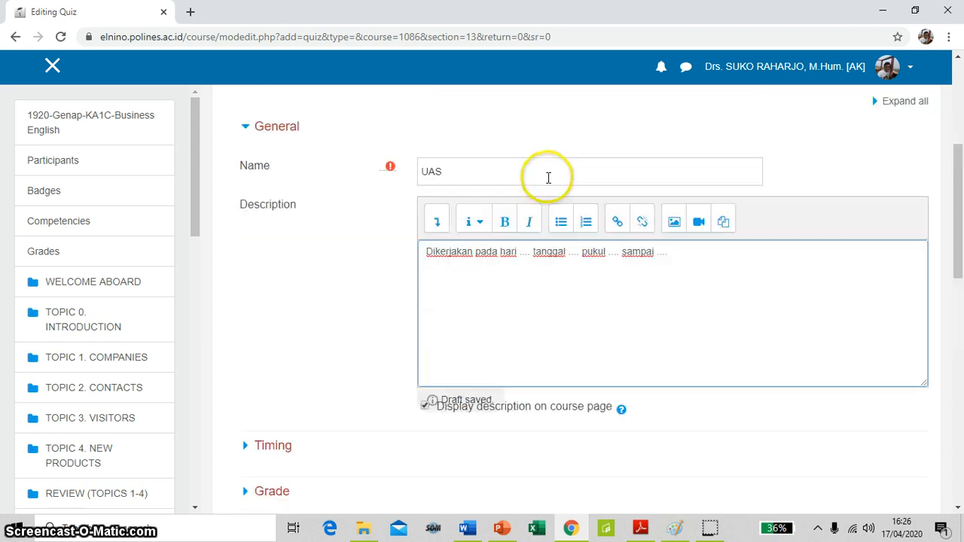
scroll(561, 266, "down", 2)
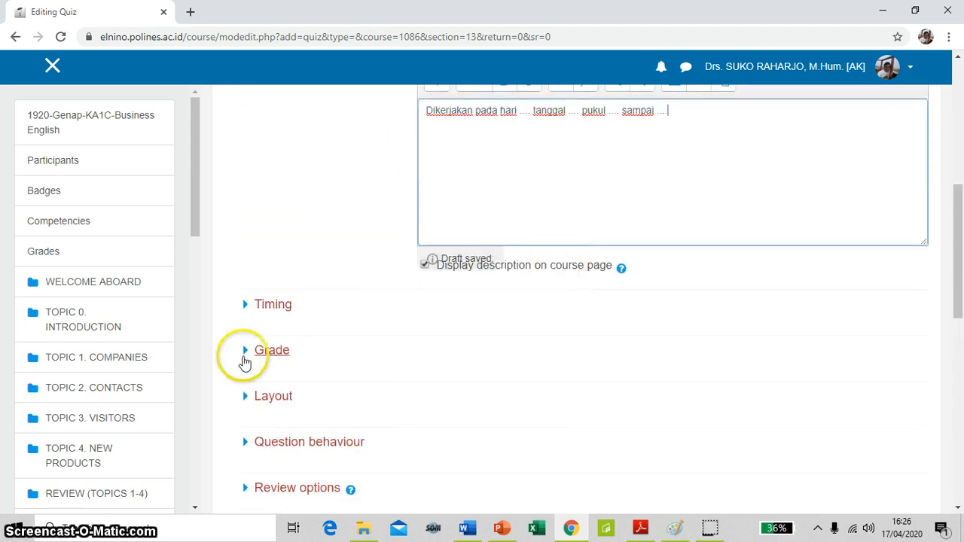
left_click(274, 306)
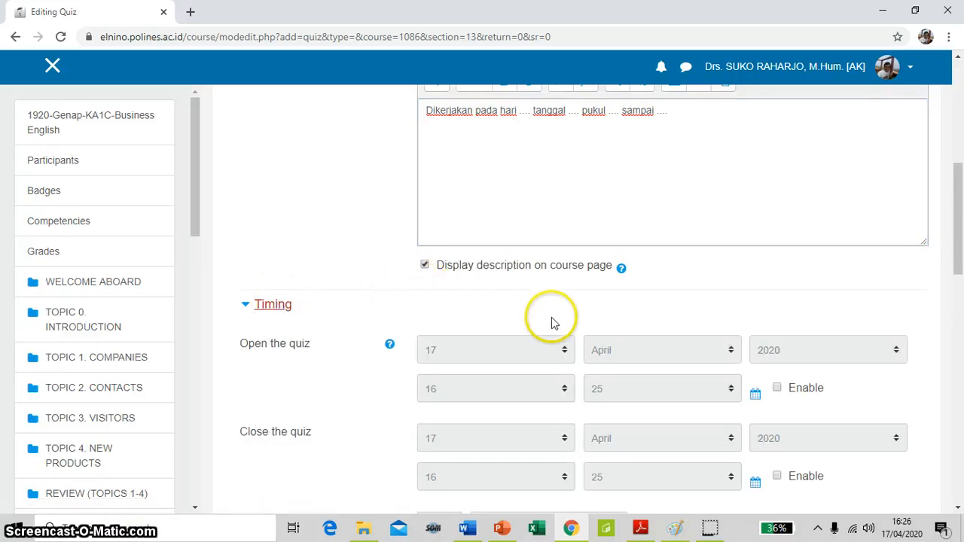
left_click(777, 388)
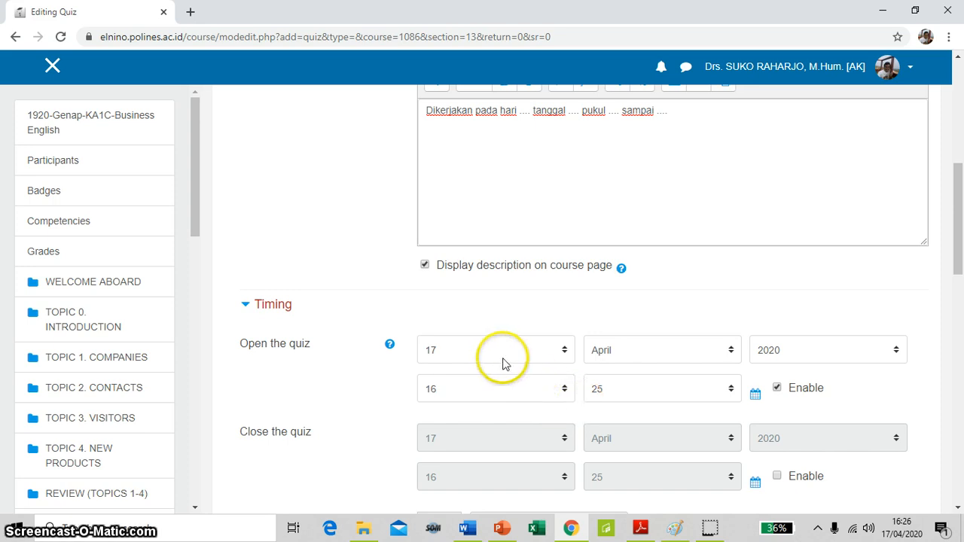
left_click(565, 351)
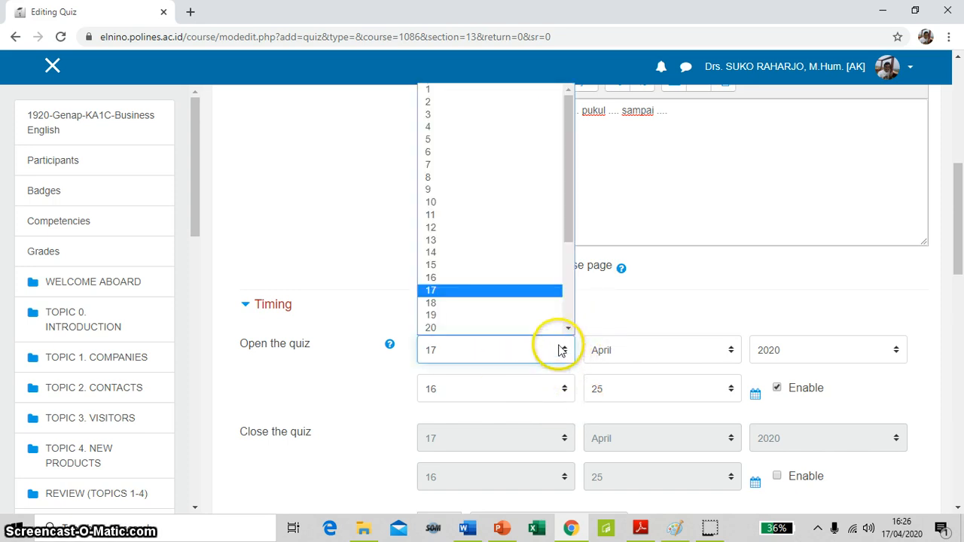
left_click(477, 240)
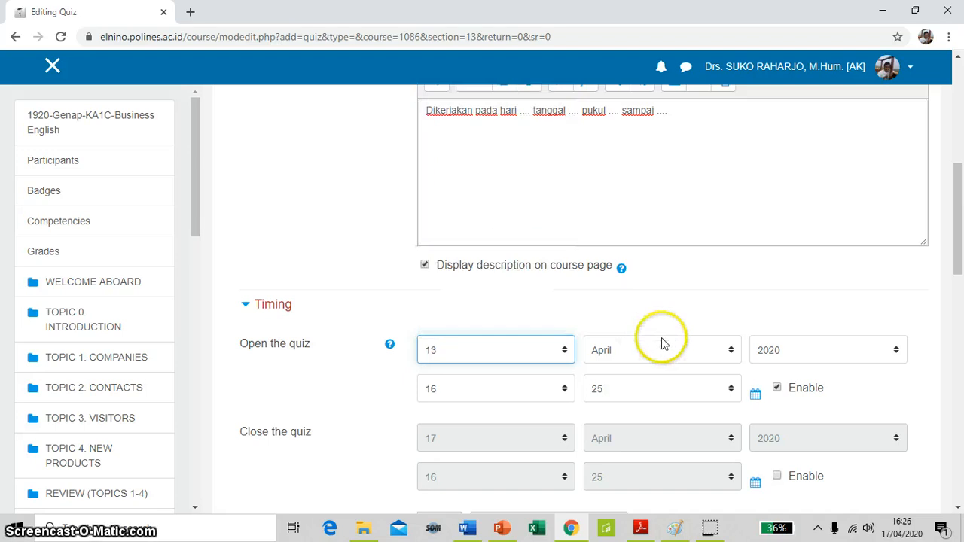
left_click(728, 350)
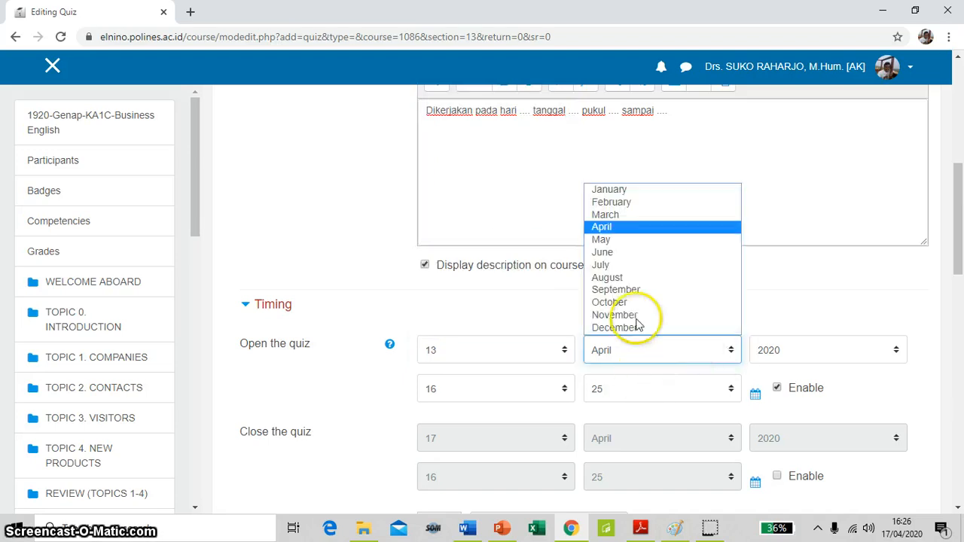
left_click(637, 266)
Set the quiz's opening time to 07:30
scroll(679, 336, "down", 2)
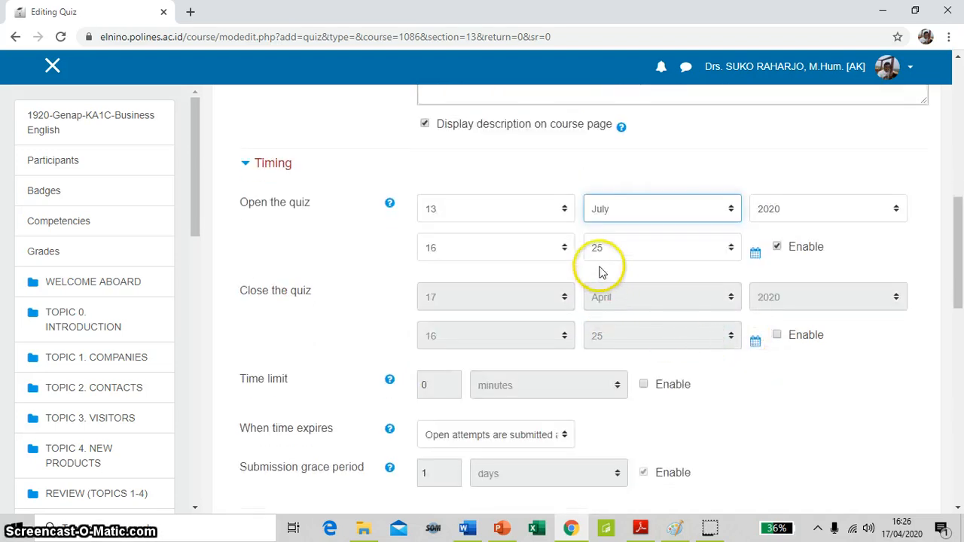
left_click(557, 248)
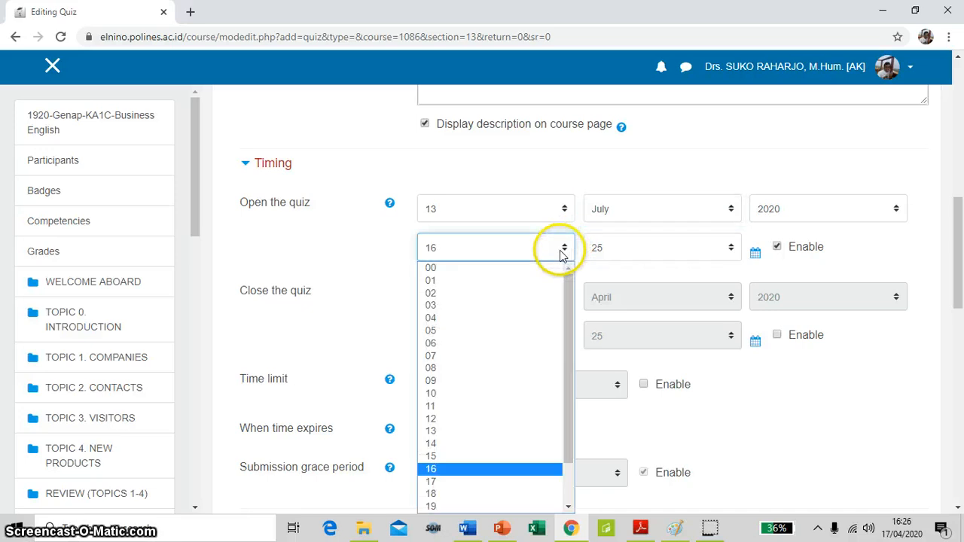
left_click(466, 369)
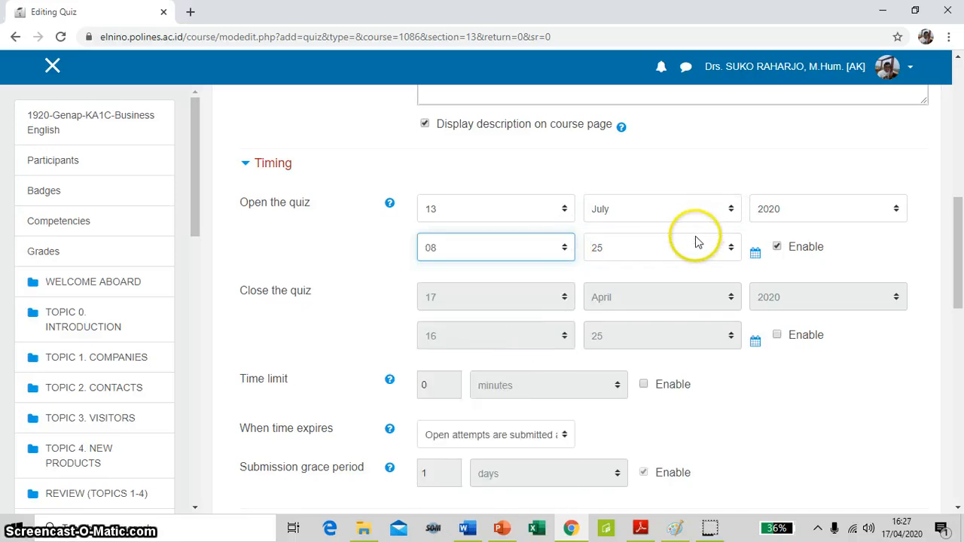
left_click(564, 246)
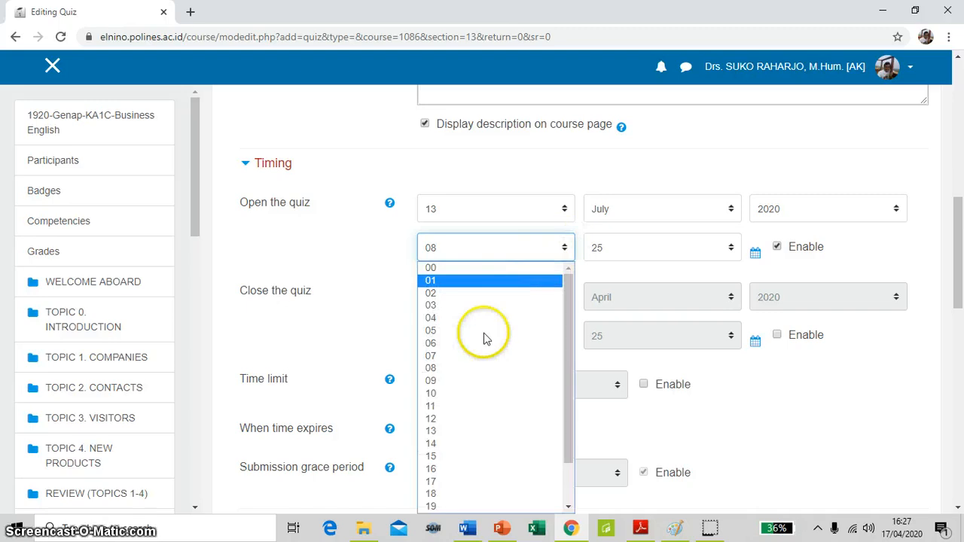
left_click(476, 357)
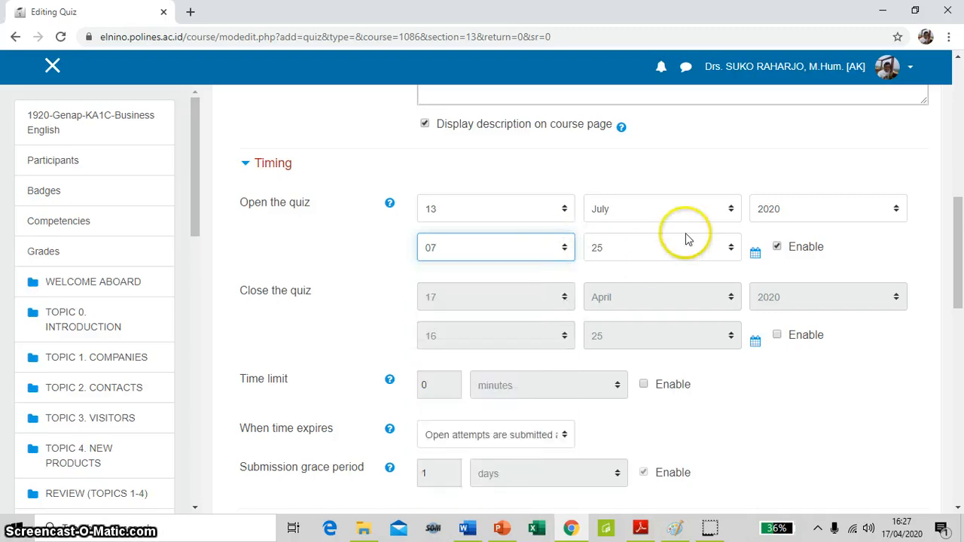
left_click(734, 250)
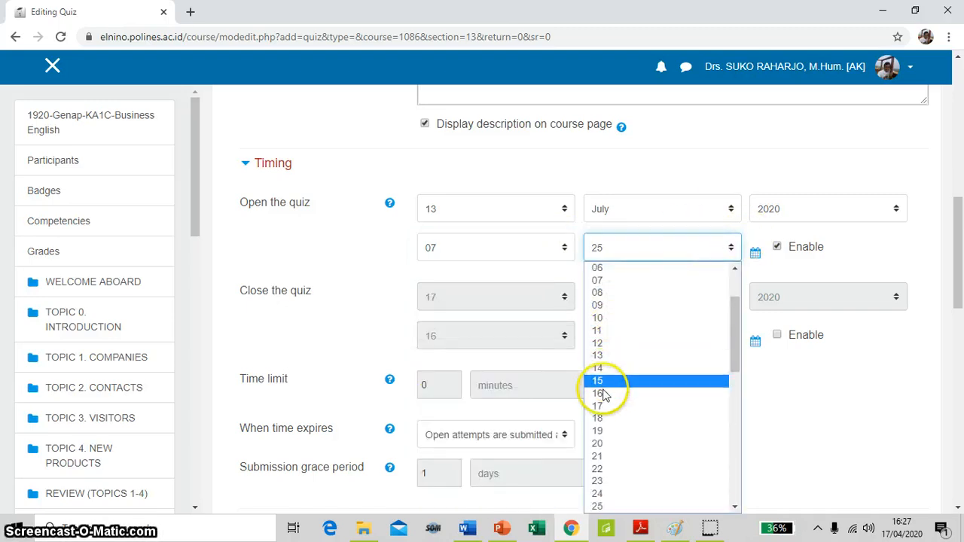
scroll(611, 452, "down", 7)
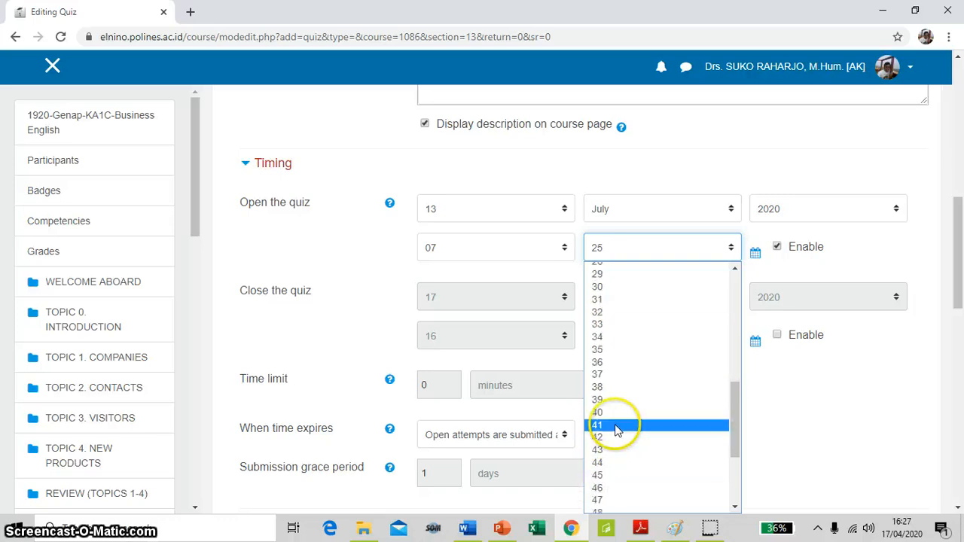
left_click(640, 287)
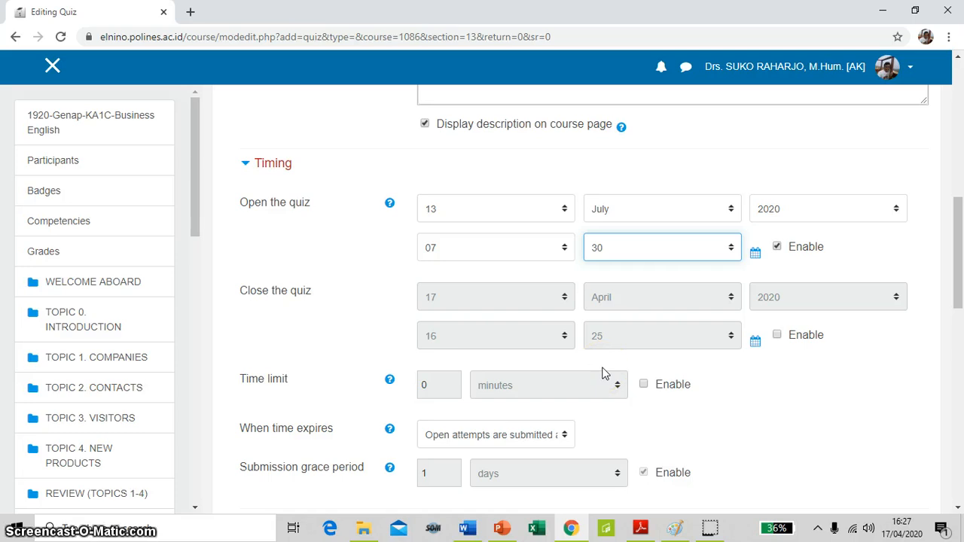
Enable the quiz's closing date and set its day and month to 13 July
left_click(778, 336)
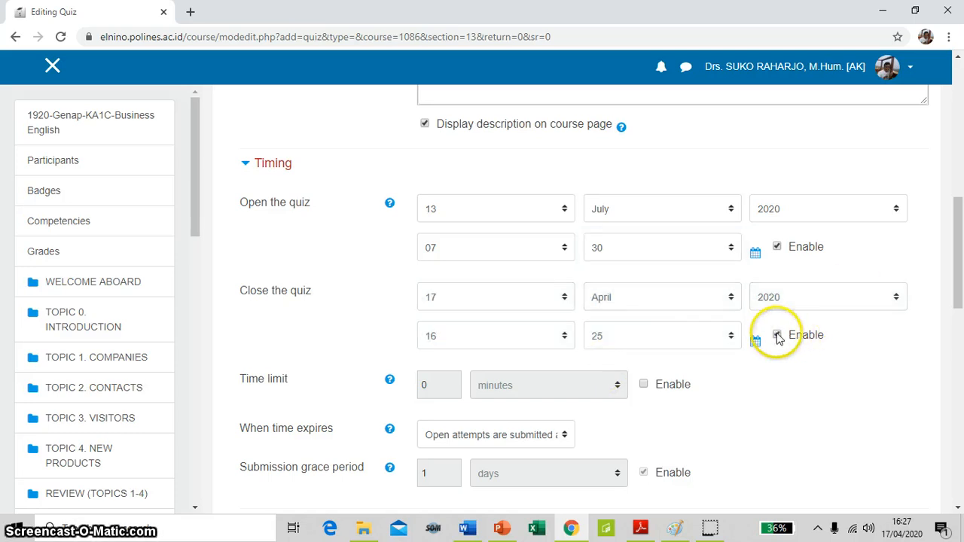
left_click(565, 298)
left_click(486, 188)
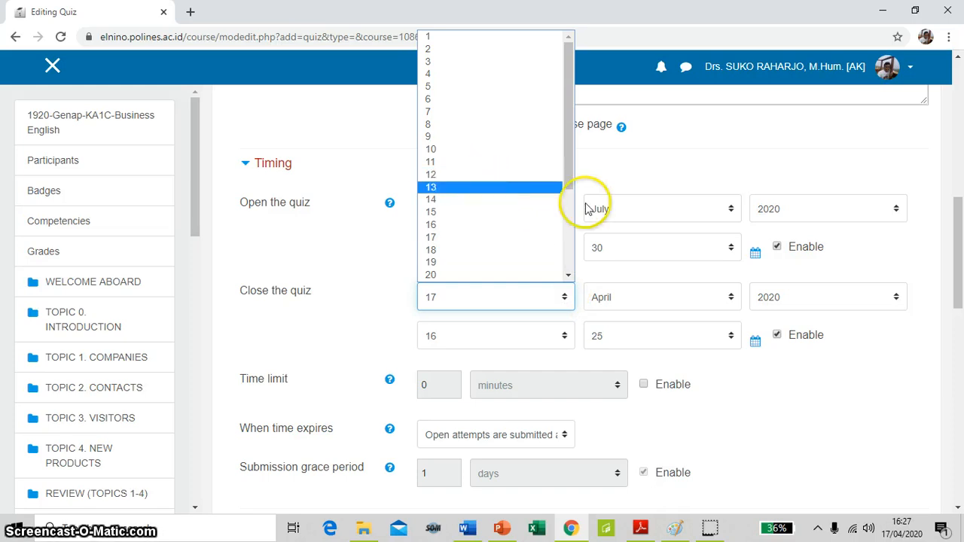
left_click(717, 299)
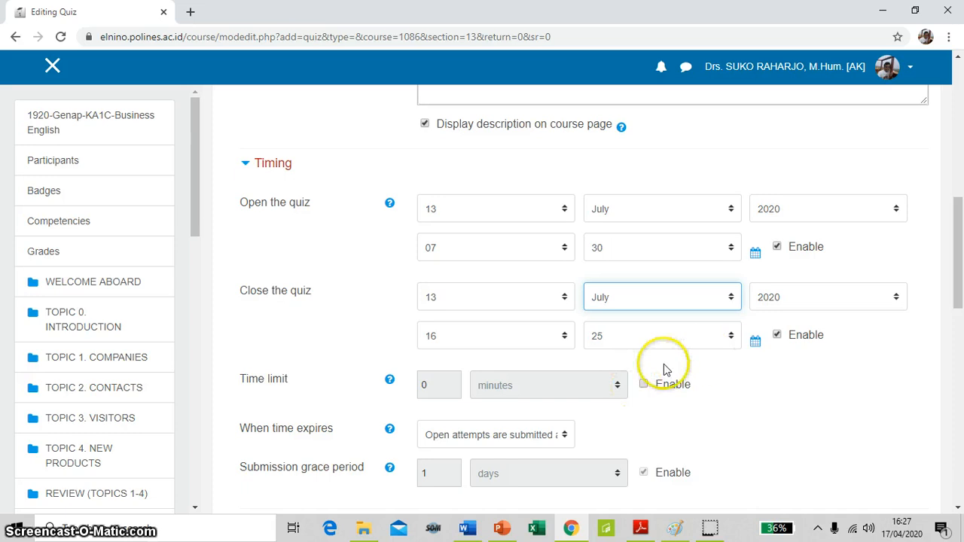
Set the quiz's closing time to 09:30
left_click(565, 337)
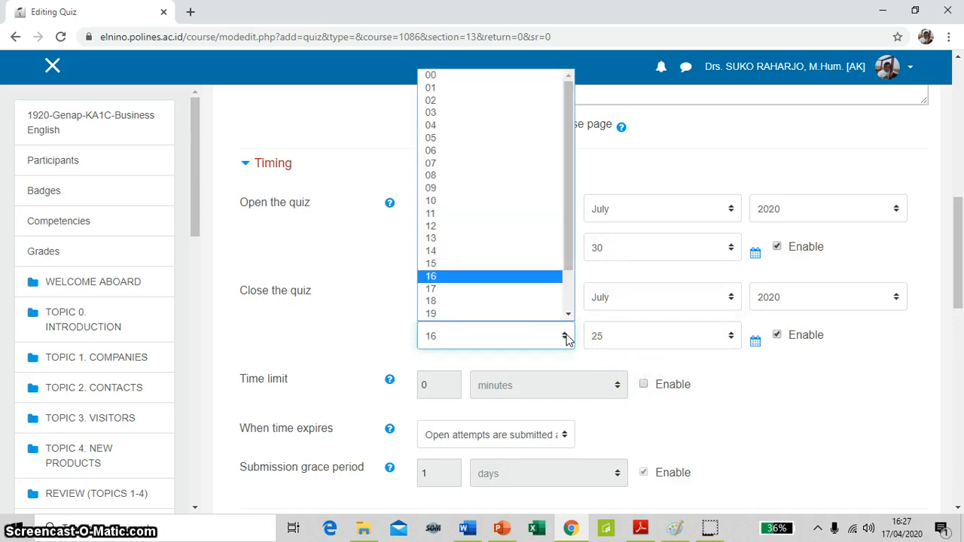
left_click_drag(571, 276, 570, 322)
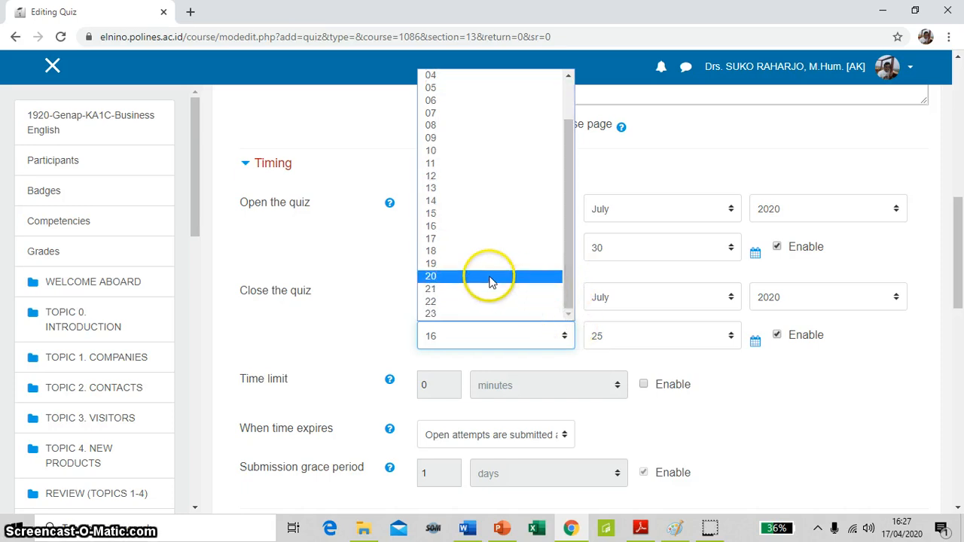
left_click(486, 138)
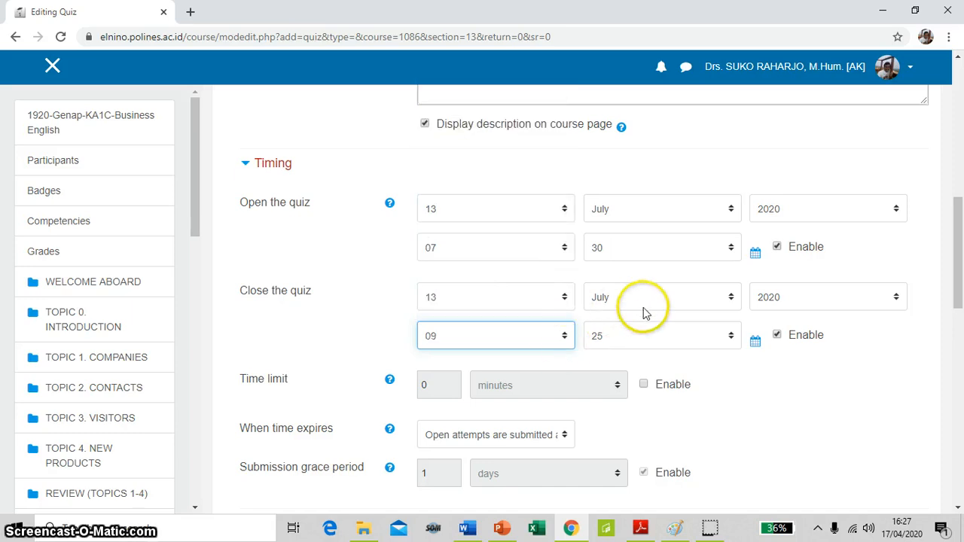
left_click(692, 331)
scroll(680, 306, "down", 4)
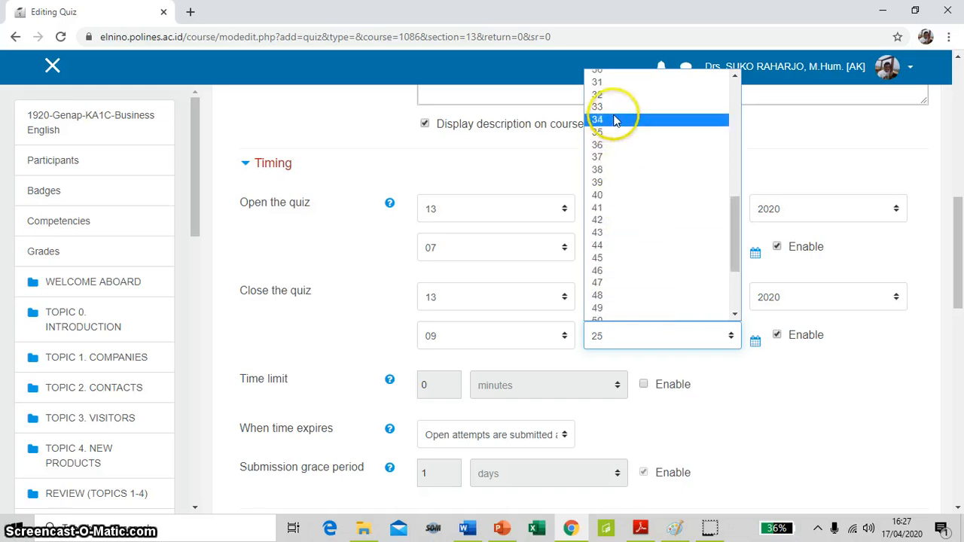
scroll(628, 150, "up", 2)
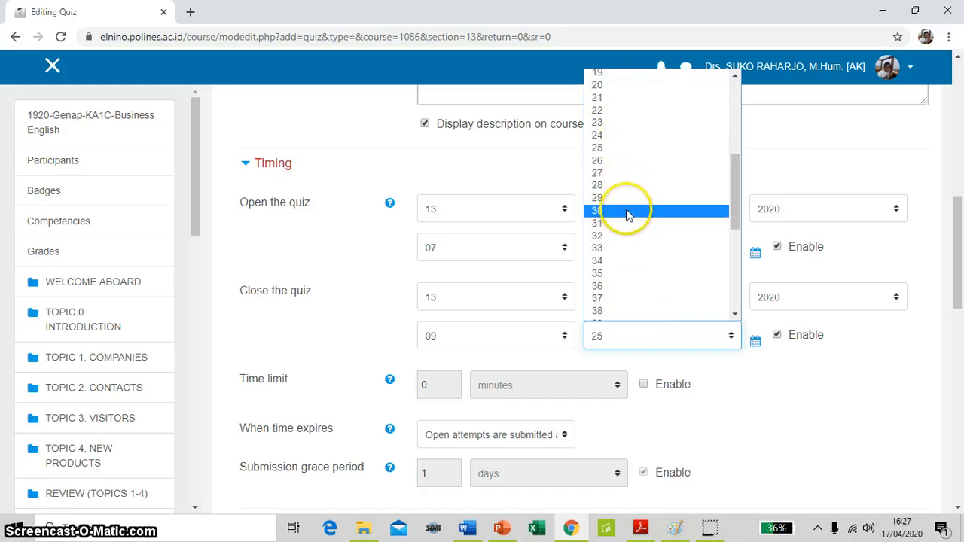
left_click(626, 211)
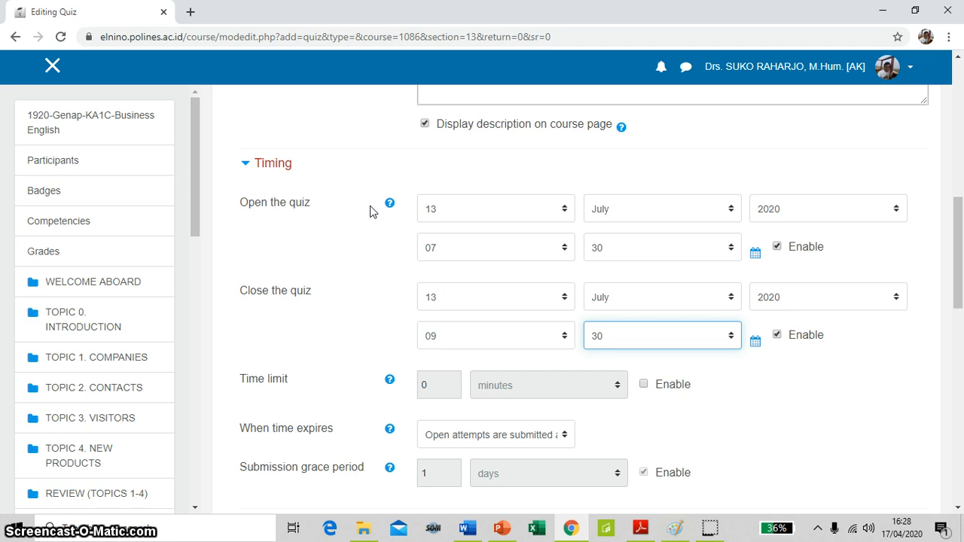
Enable the quiz's time limit and set it to 75 minutes
left_click(352, 230)
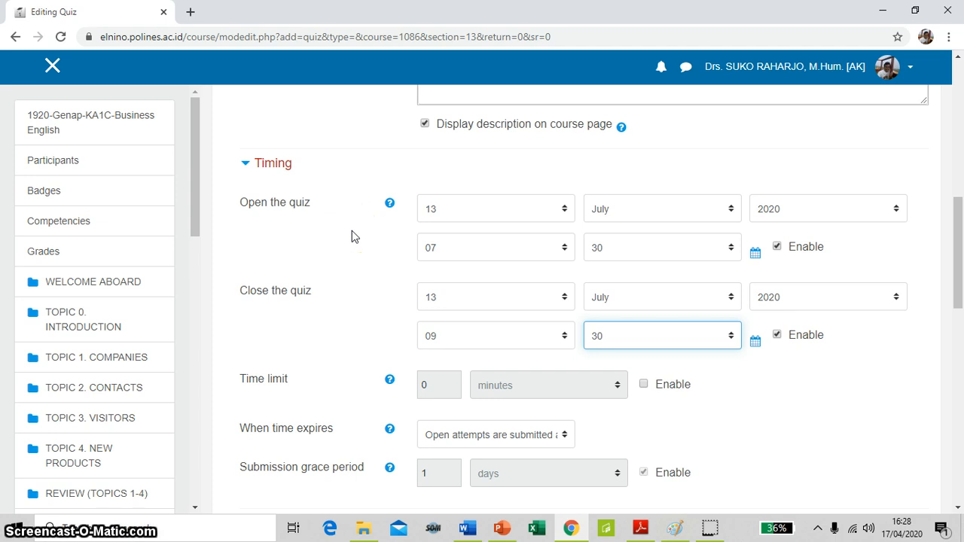
left_click(352, 354)
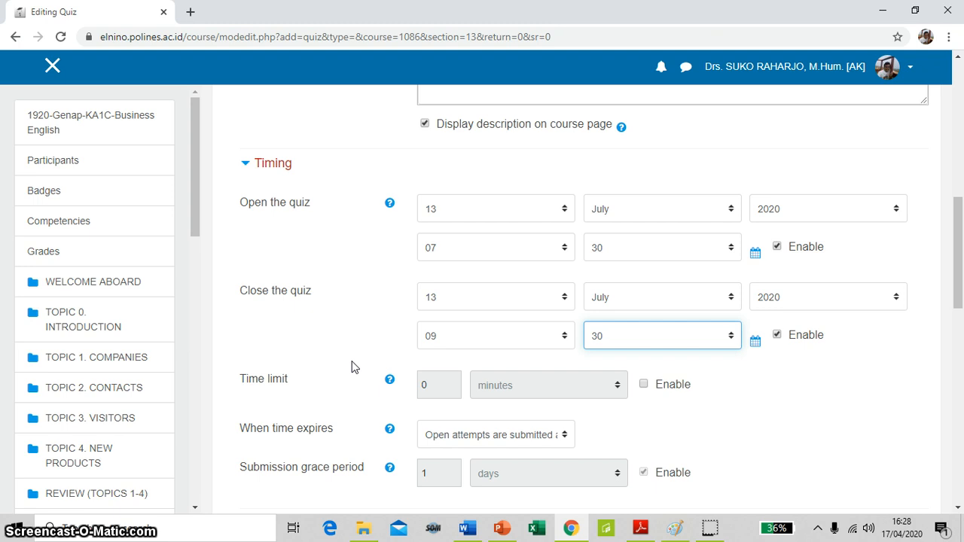
scroll(354, 366, "down", 2)
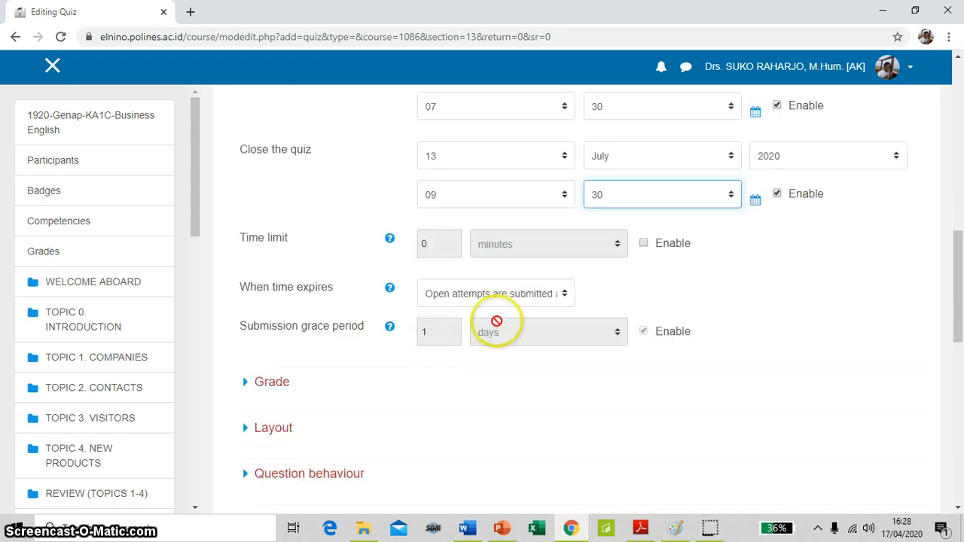
left_click(631, 315)
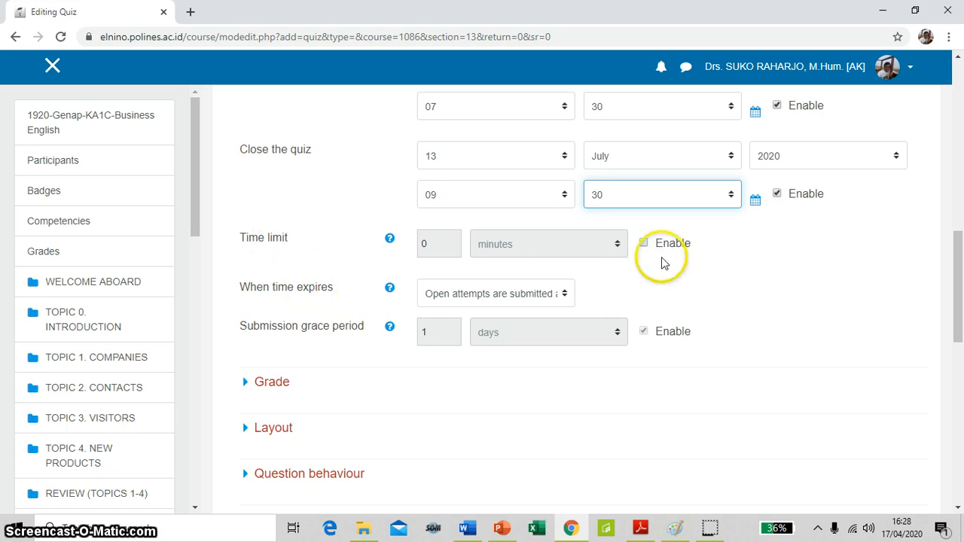
left_click(644, 244)
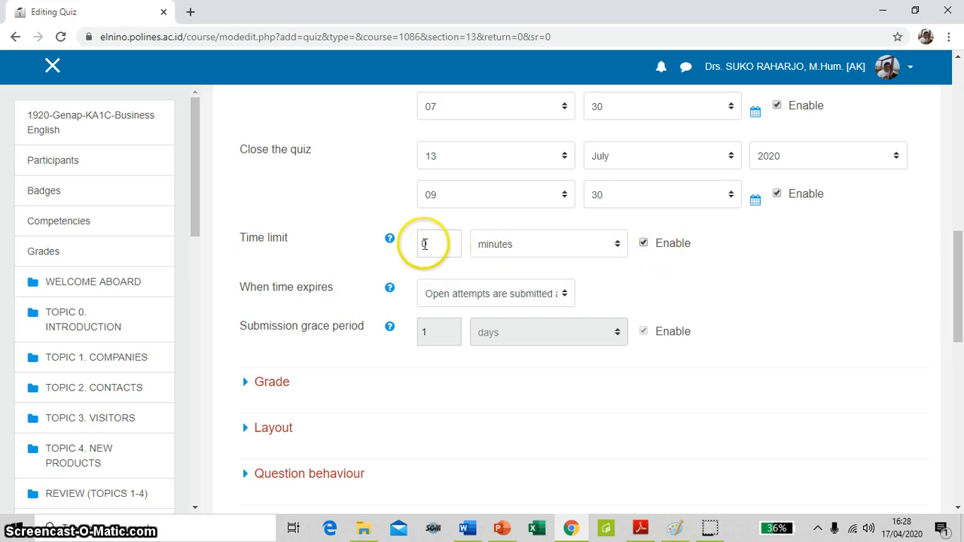
left_click_drag(425, 244, 445, 249)
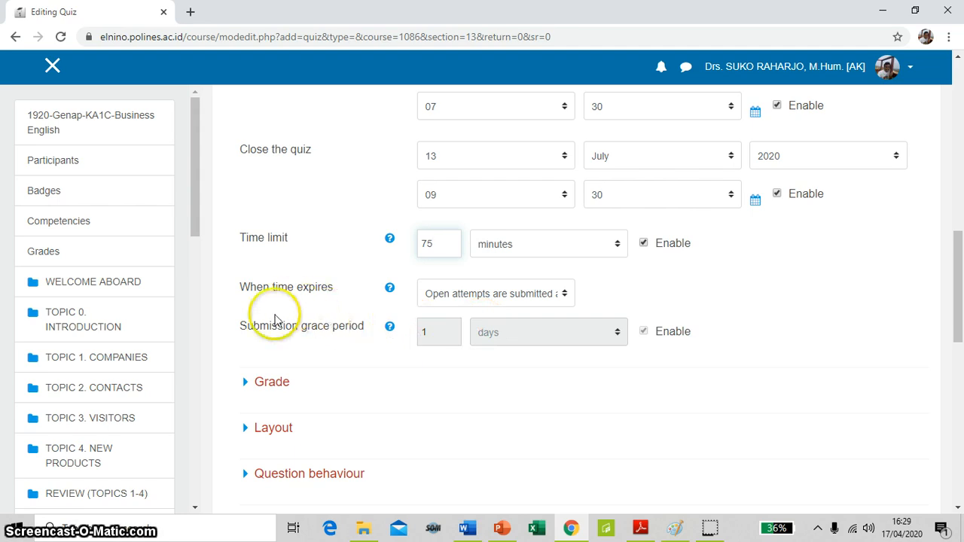
Expand the quiz's Grade settings and set the grade category to Exercises
scroll(354, 362, "down", 2)
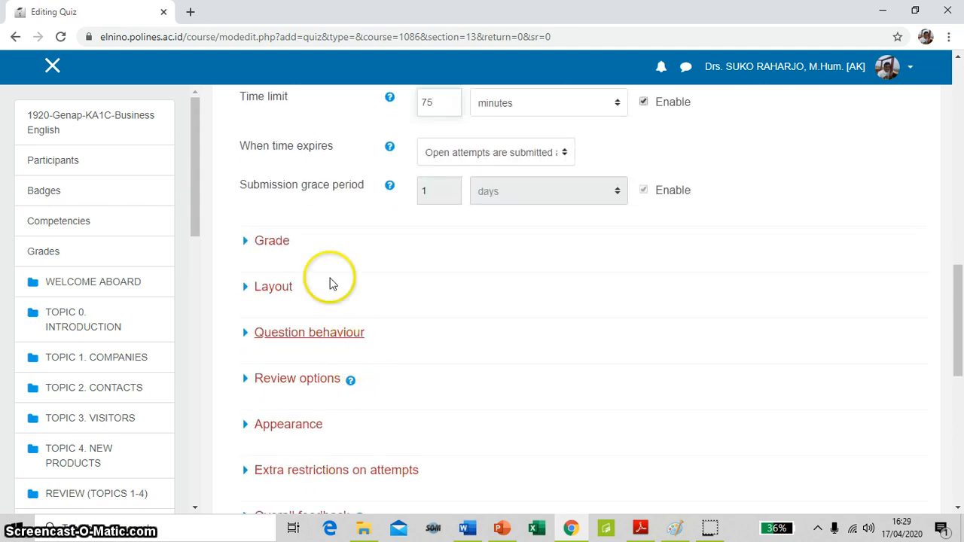
left_click(277, 244)
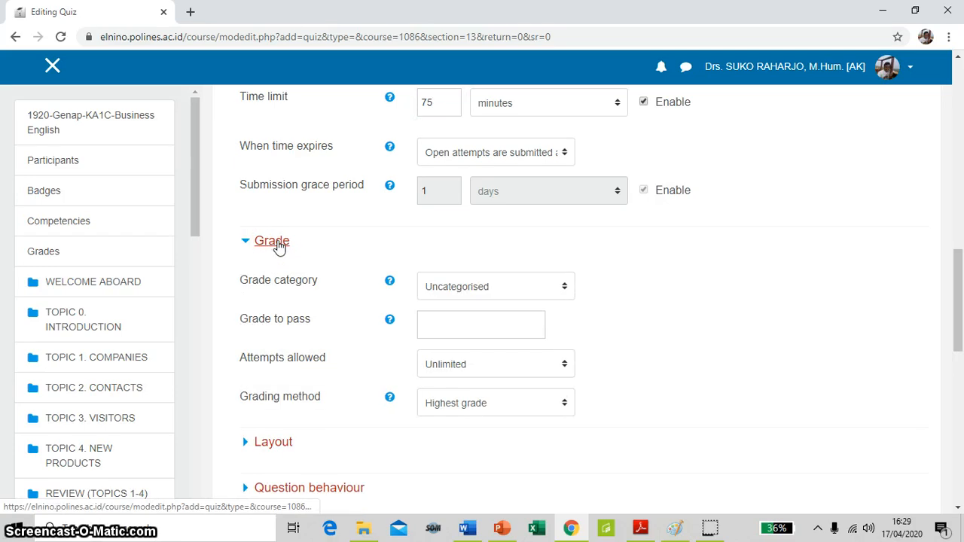
left_click(567, 289)
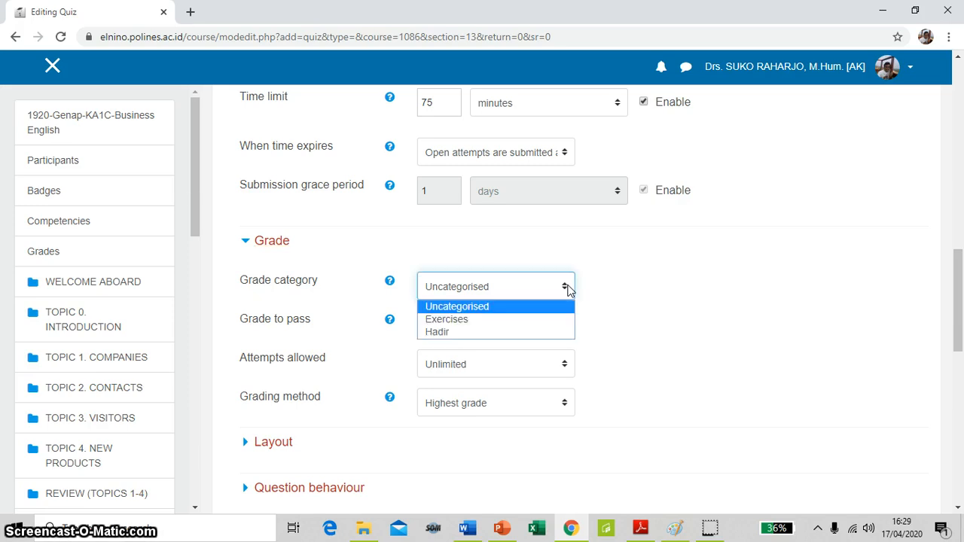
left_click(486, 326)
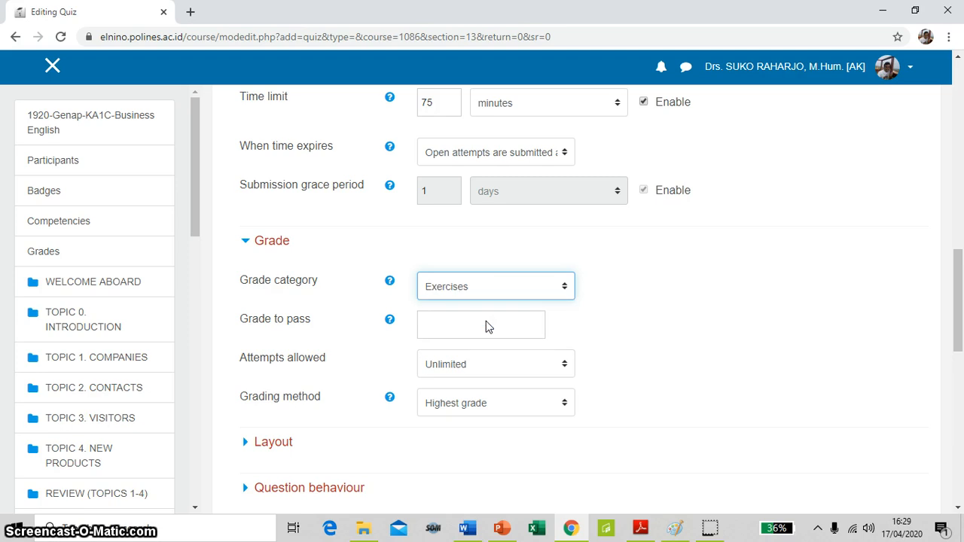
left_click(414, 326)
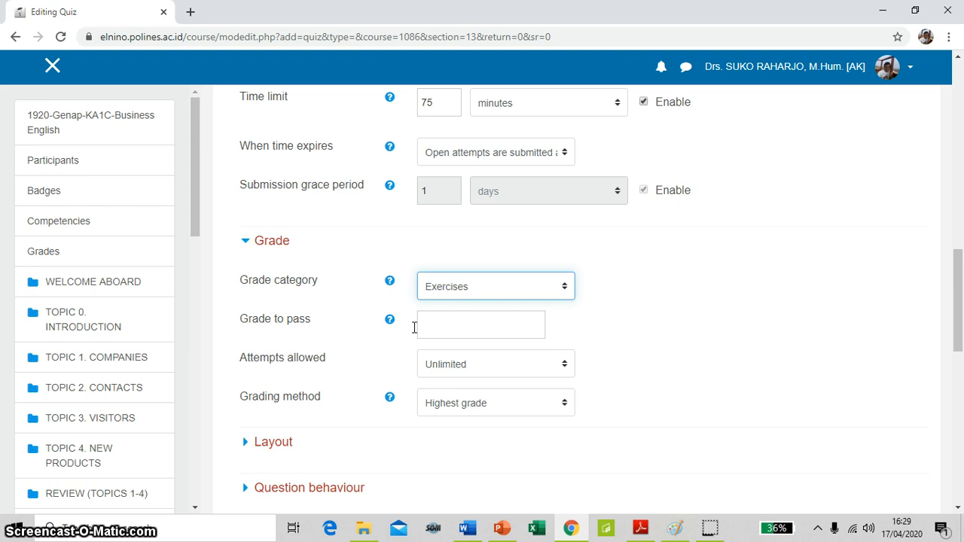
Limit the number of attempts allowed for the quiz to 1
scroll(413, 331, "down", 2)
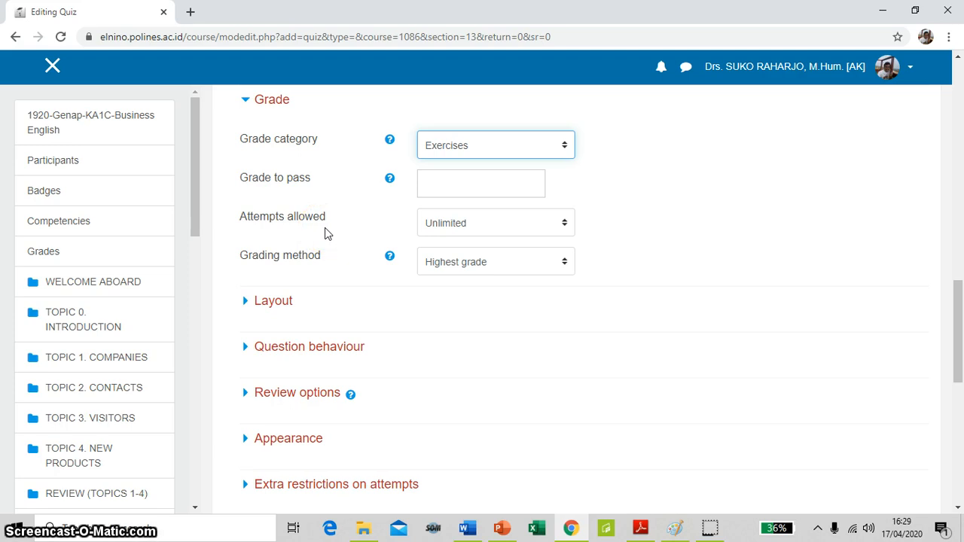
left_click(566, 224)
left_click(527, 269)
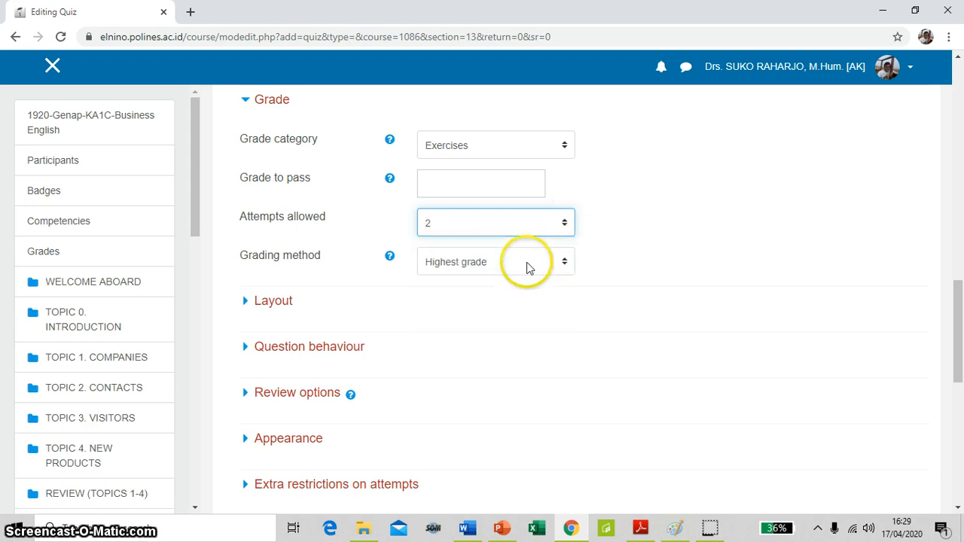
left_click(561, 225)
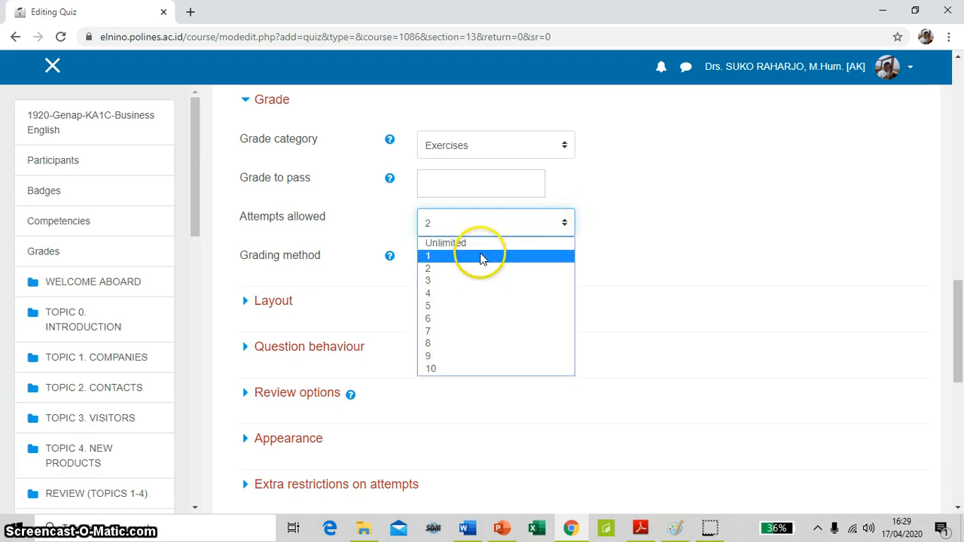
left_click(480, 256)
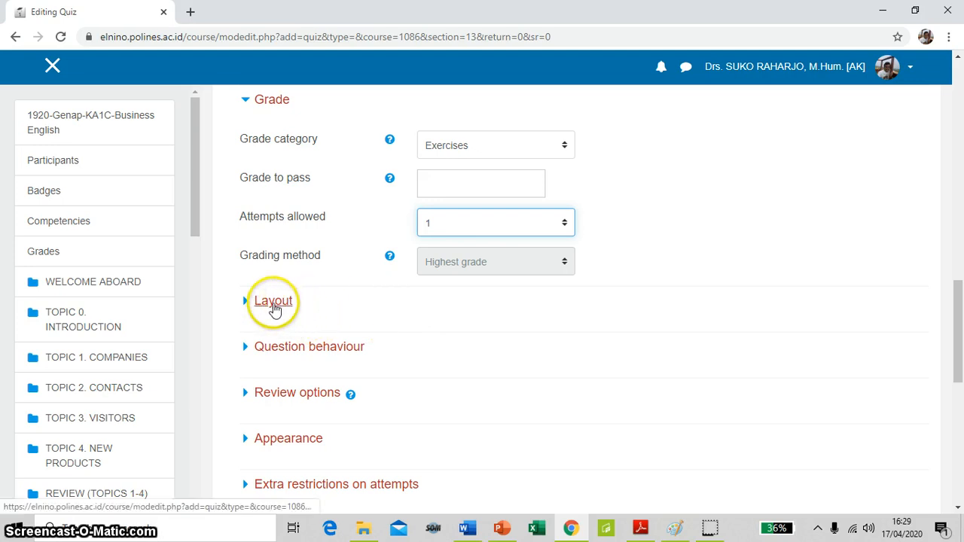
Expand the quiz's Layout settings, including the additional options, and review the new page and navigation method choices
left_click(277, 305)
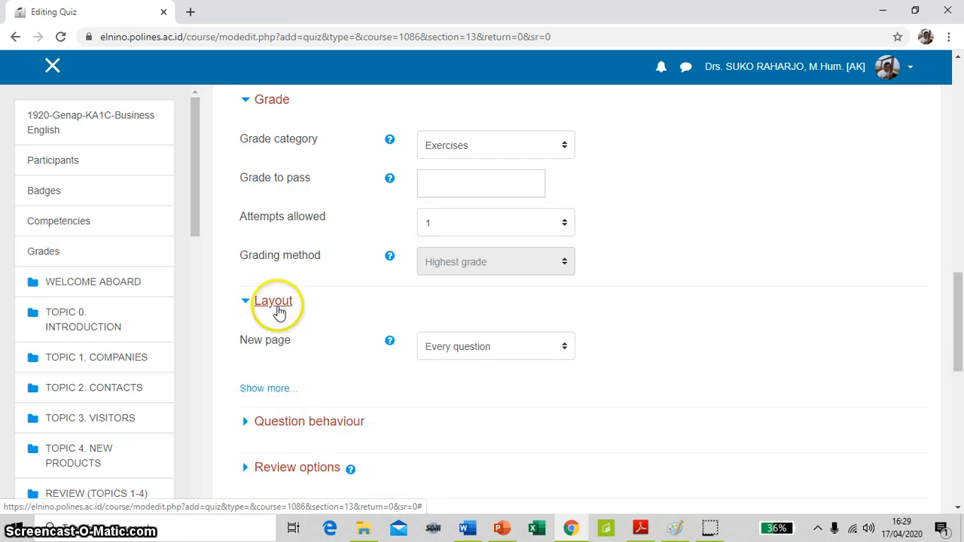
scroll(301, 301, "down", 3)
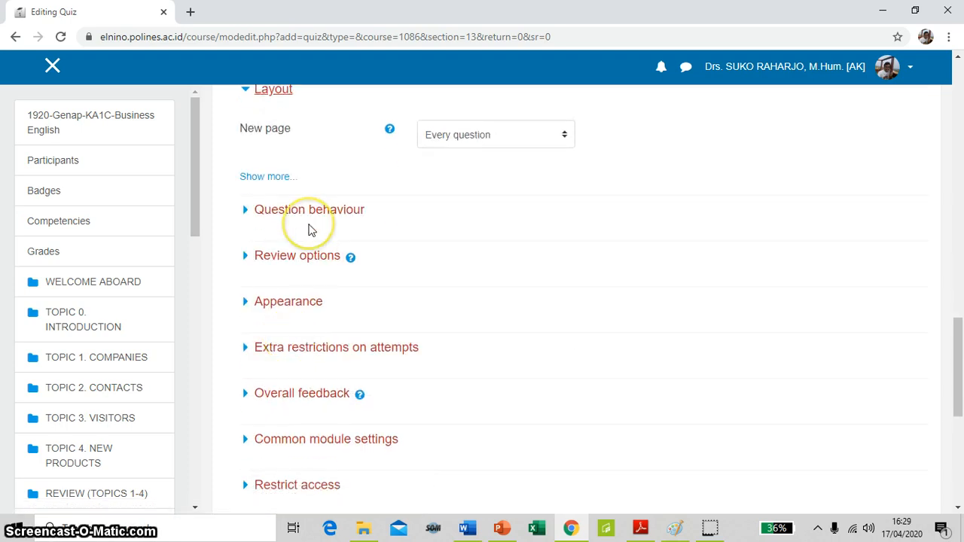
scroll(305, 211, "up", 2)
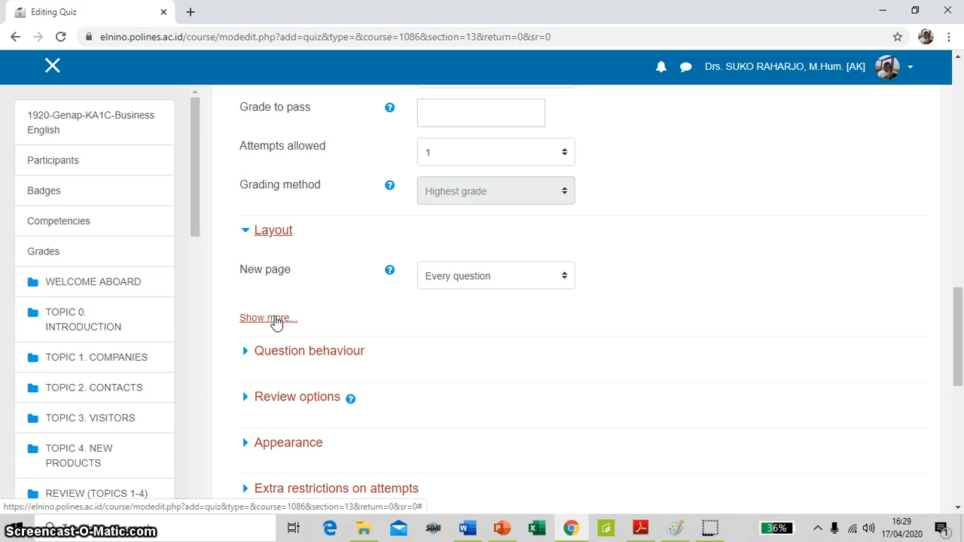
left_click(275, 320)
scroll(346, 357, "down", 2)
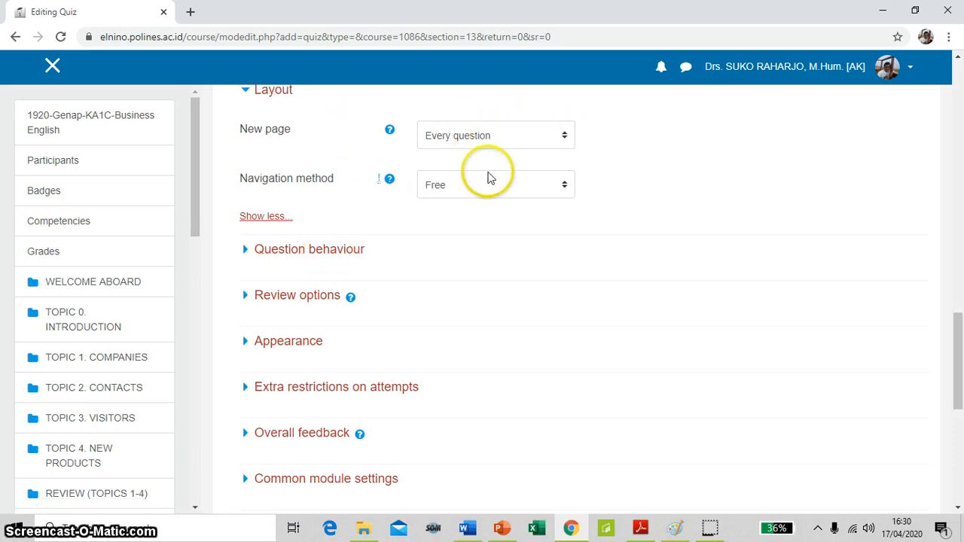
scroll(446, 279, "up", 1)
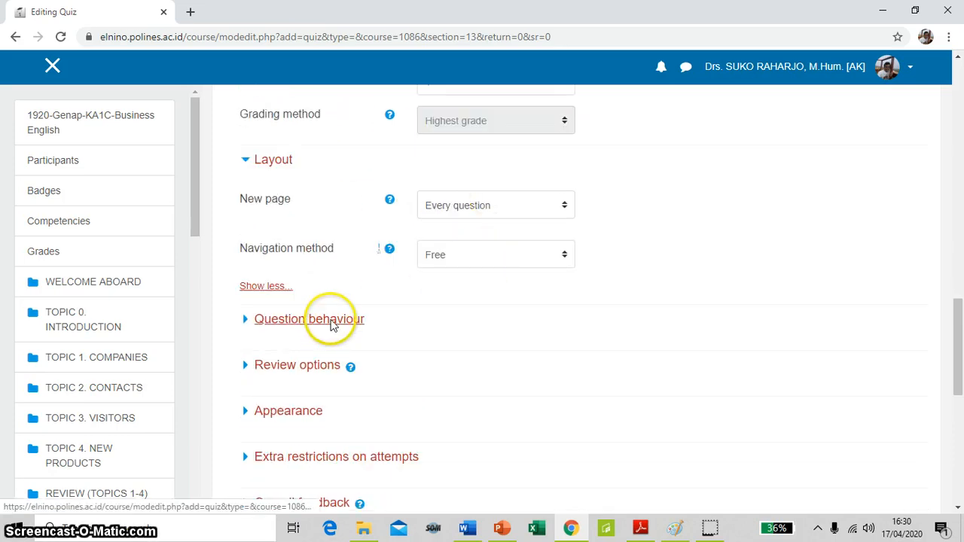
Expand the Question behaviour settings with their additional options and review the shuffling, feedback and attempt choices
left_click(332, 326)
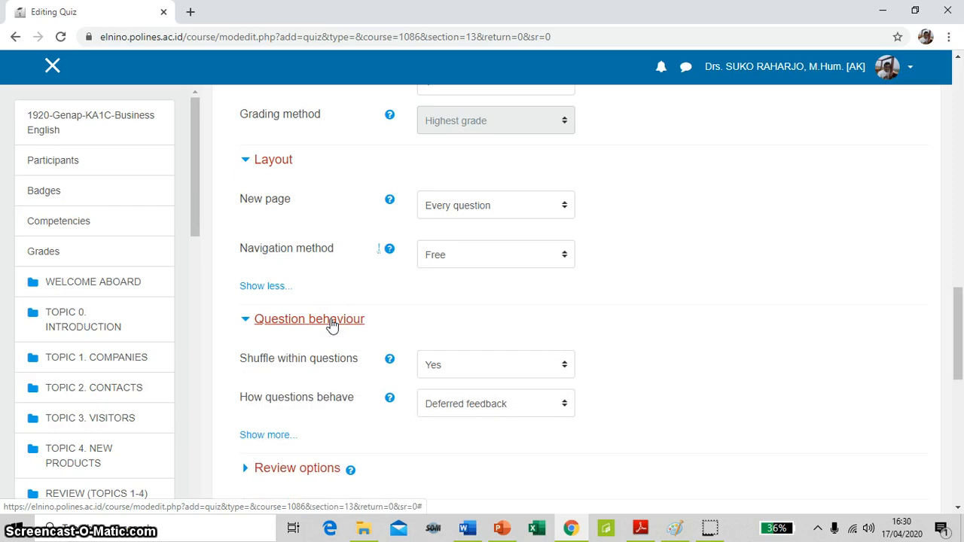
scroll(333, 326, "down", 2)
scroll(332, 324, "down", 1)
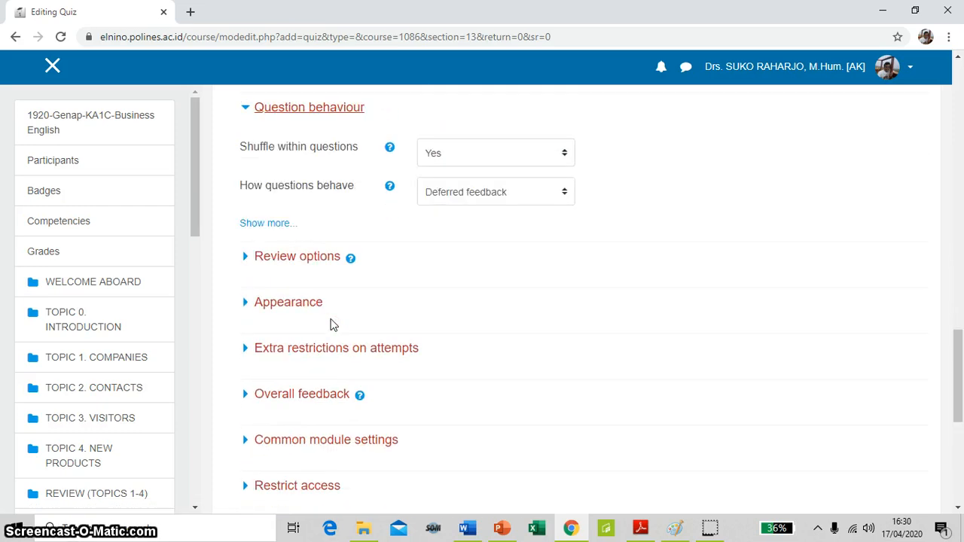
left_click(273, 226)
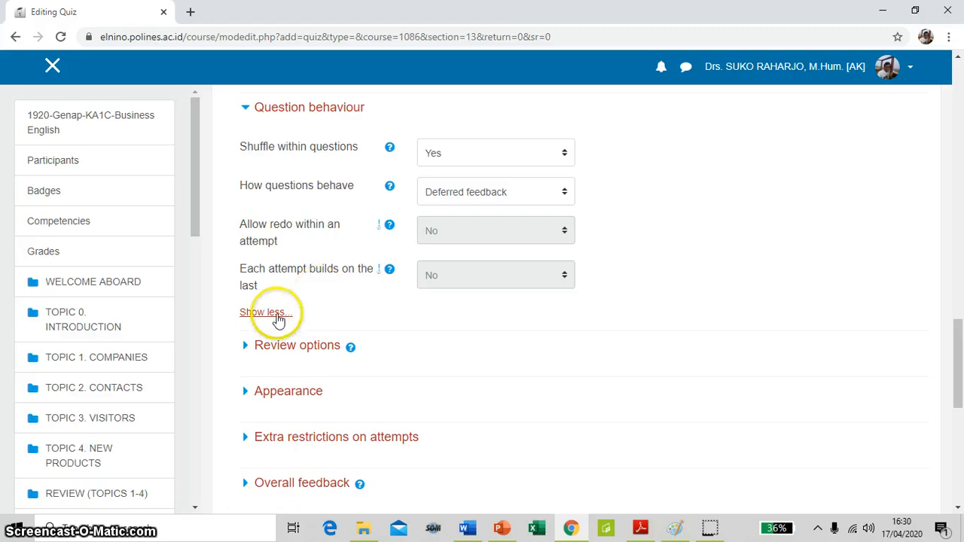
scroll(293, 379, "down", 1)
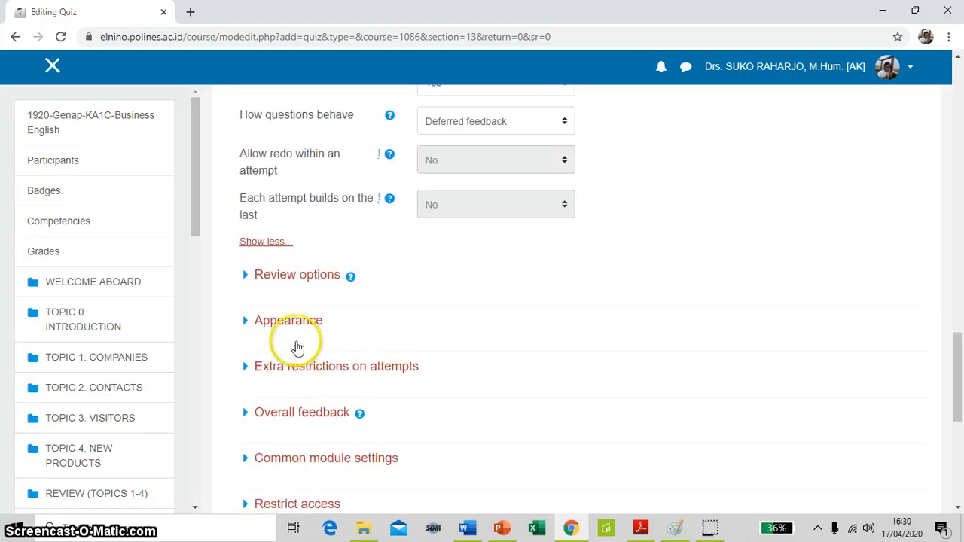
Expand the Appearance settings with their additional options and review the user picture, decimal places and block display choices
left_click(296, 325)
scroll(300, 332, "down", 2)
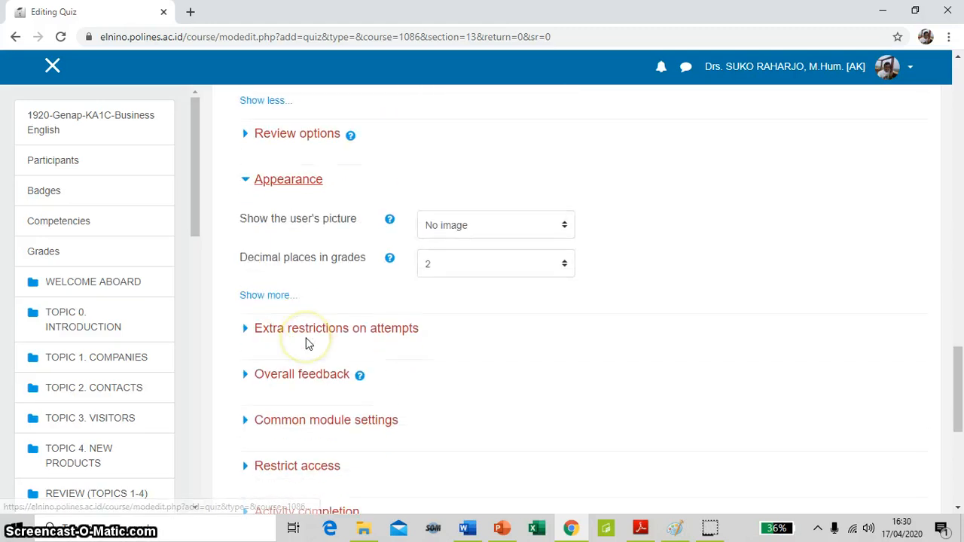
left_click(283, 301)
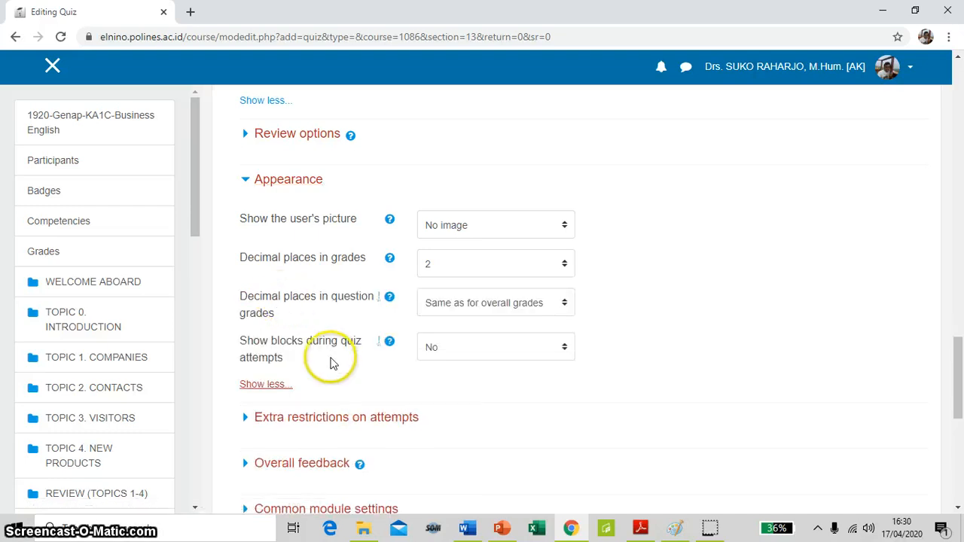
scroll(332, 361, "down", 2)
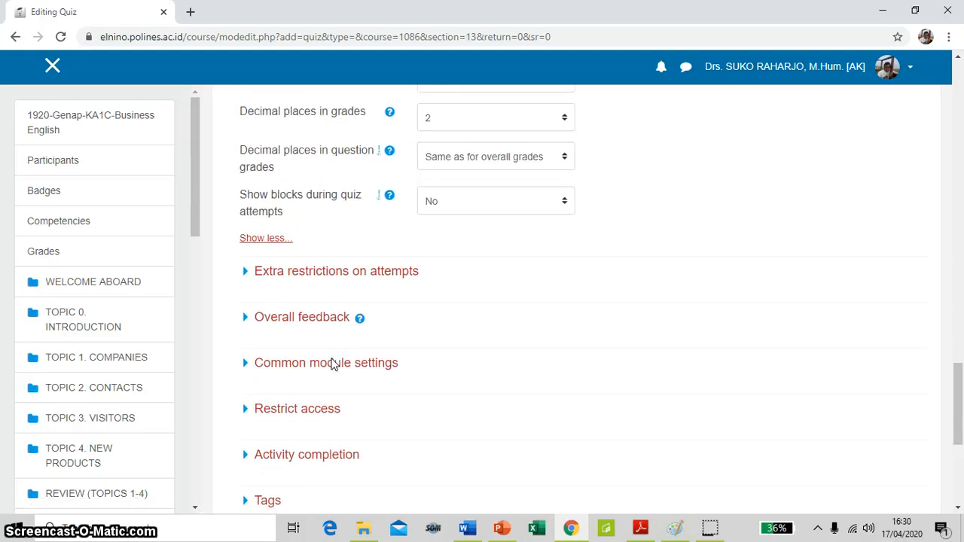
scroll(333, 367, "down", 2)
Expand the Common module settings and Restrict access sections to review availability, group mode and access restrictions
left_click(329, 312)
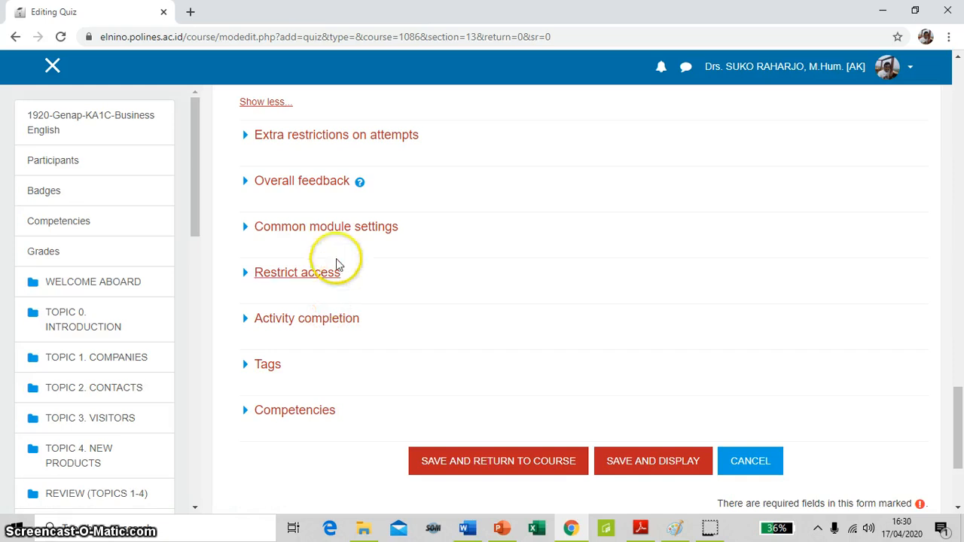
left_click(334, 237)
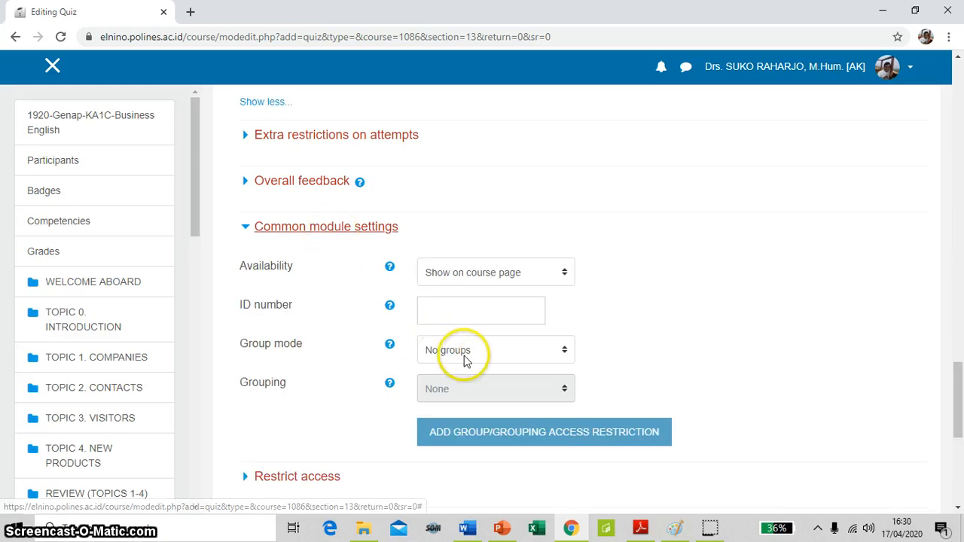
scroll(521, 355, "down", 3)
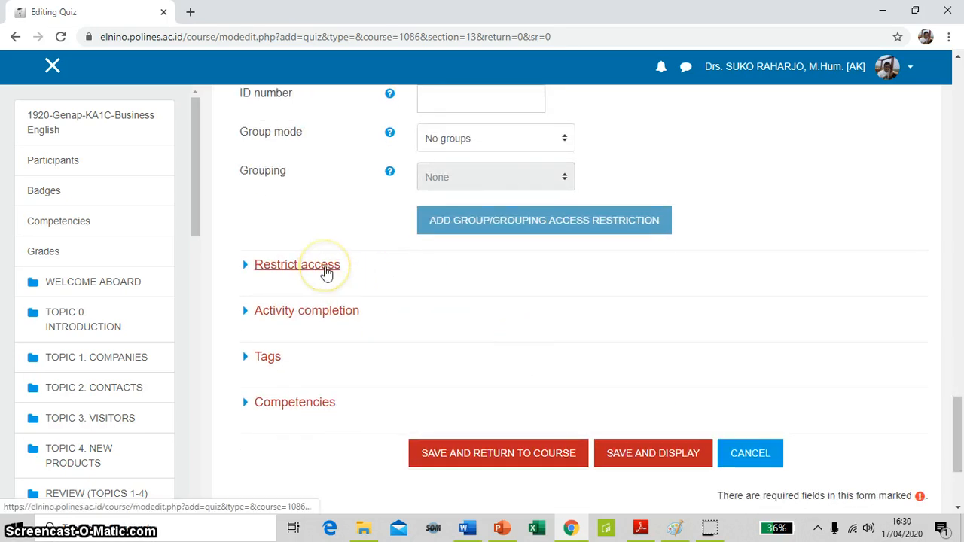
left_click(327, 273)
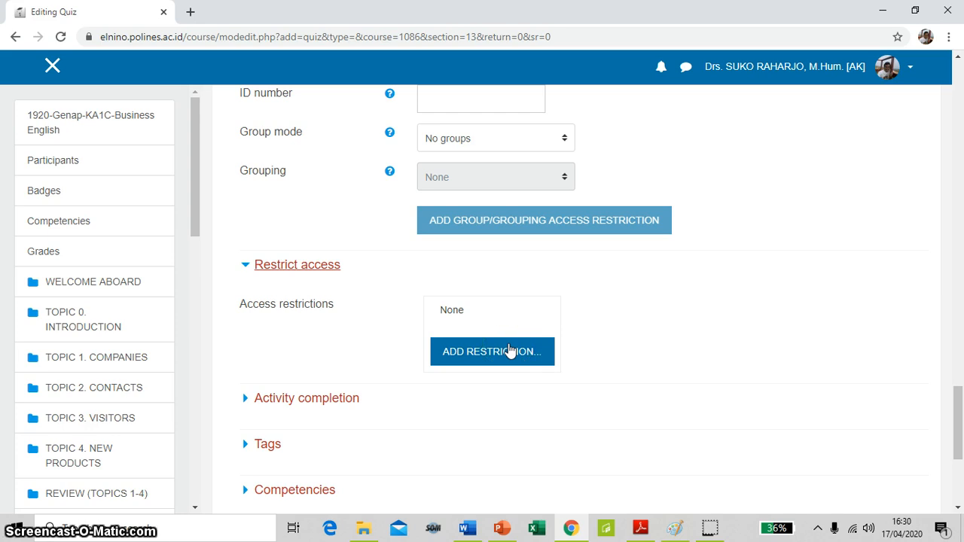
left_click(503, 358)
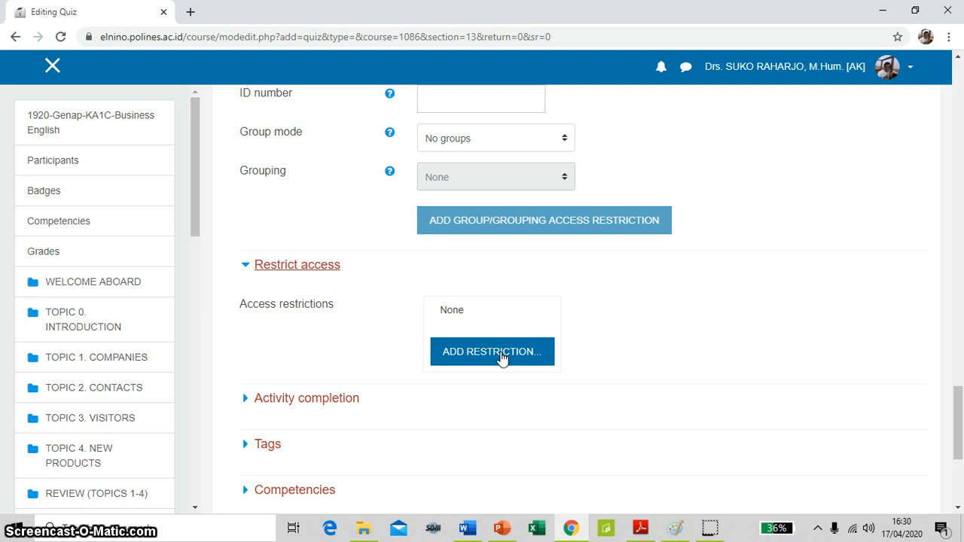
Expand the Activity completion settings and set completion tracking to Show activity as complete when conditions are met
scroll(387, 349, "down", 3)
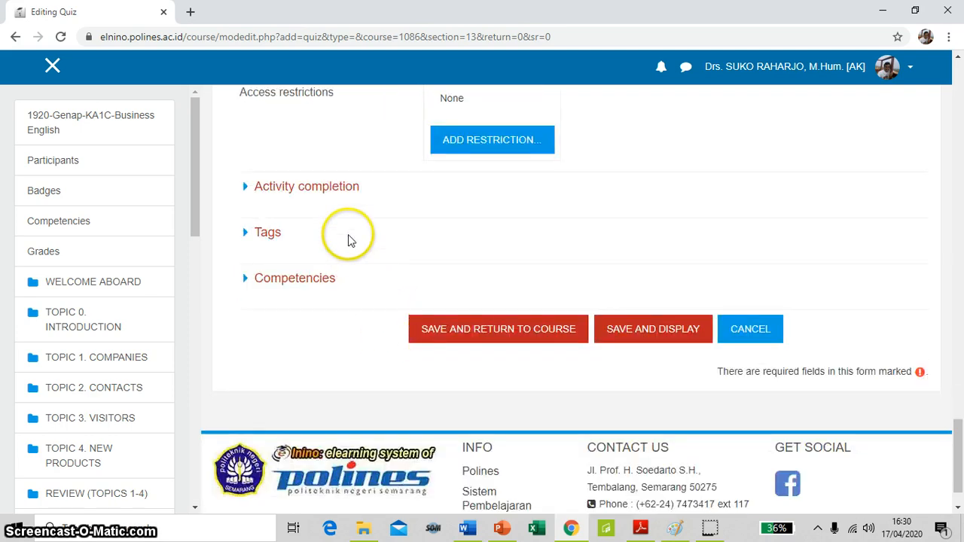
left_click(316, 194)
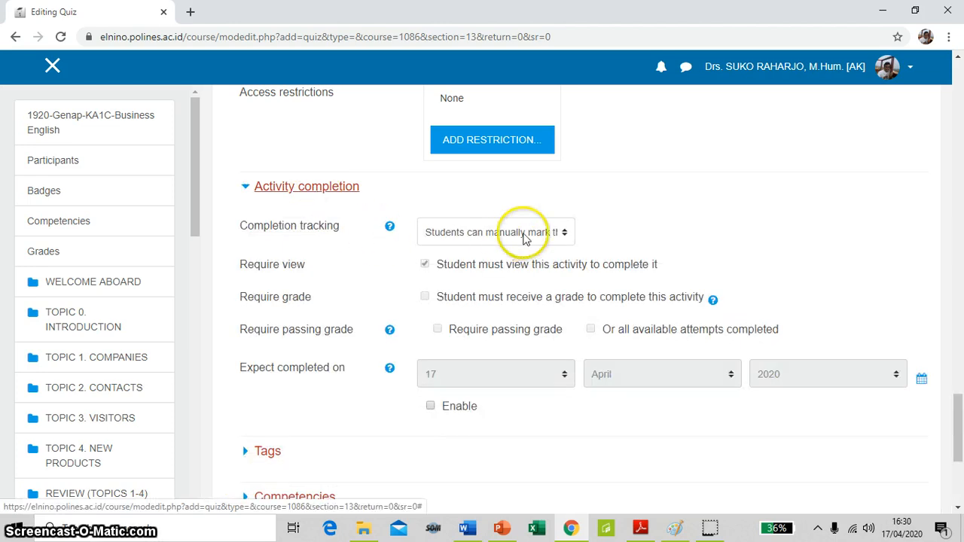
left_click(563, 234)
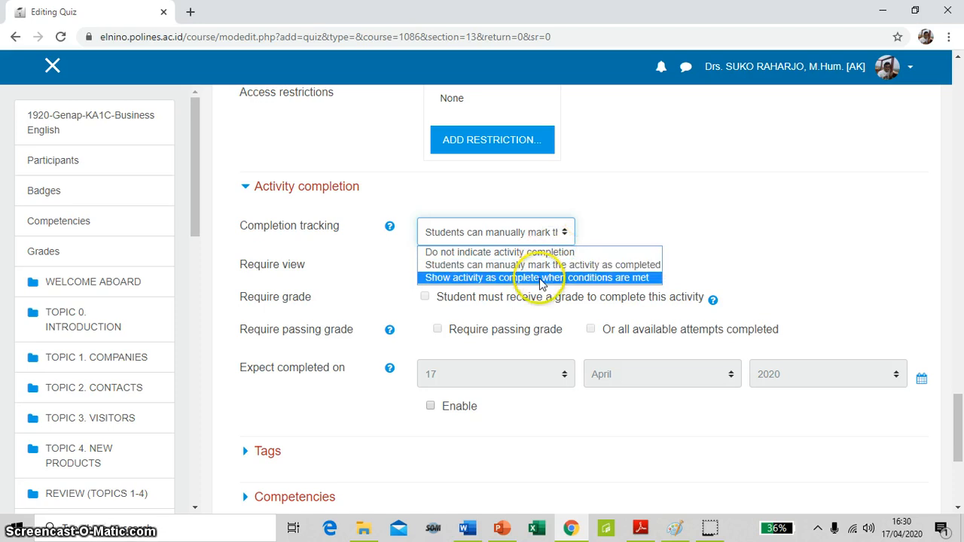
left_click(541, 278)
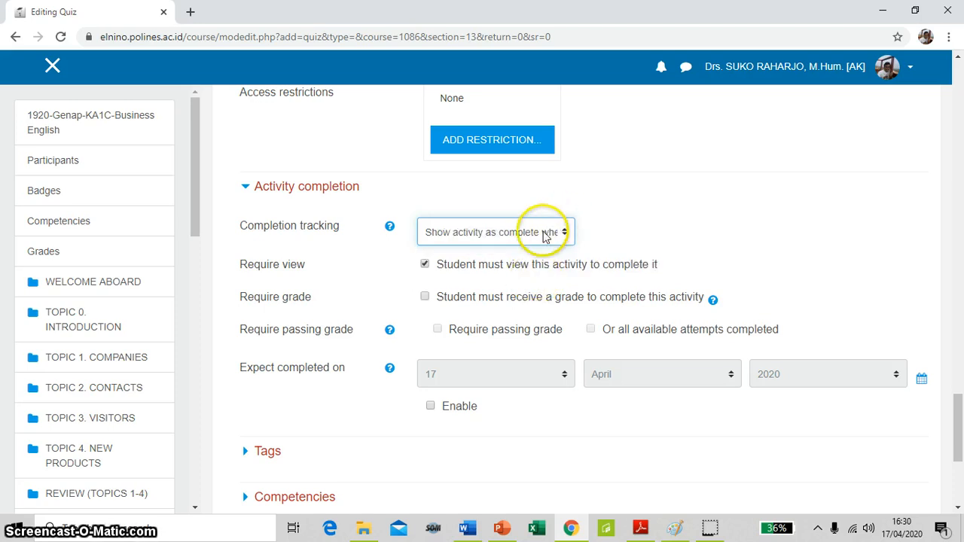
Save the quiz settings and display the new UAS quiz
scroll(429, 397, "down", 3)
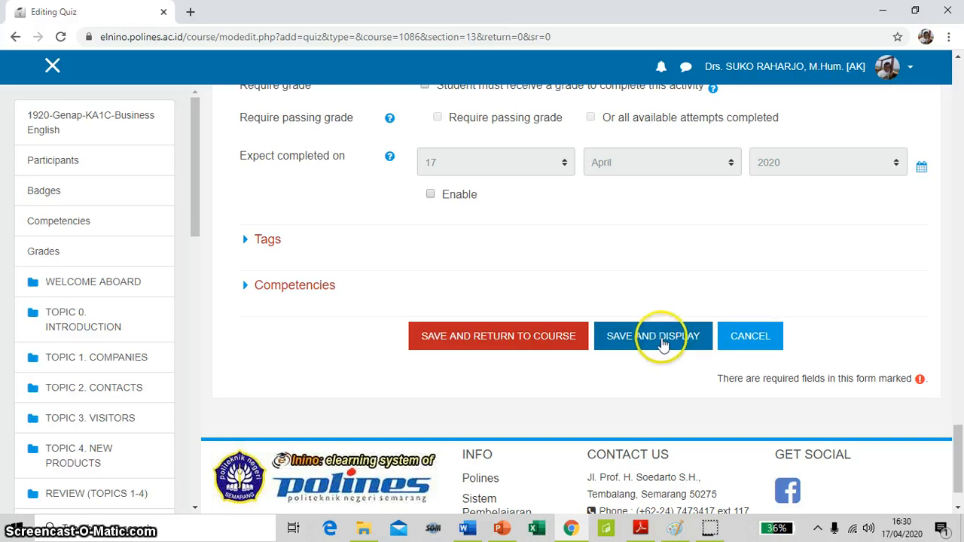
left_click(639, 343)
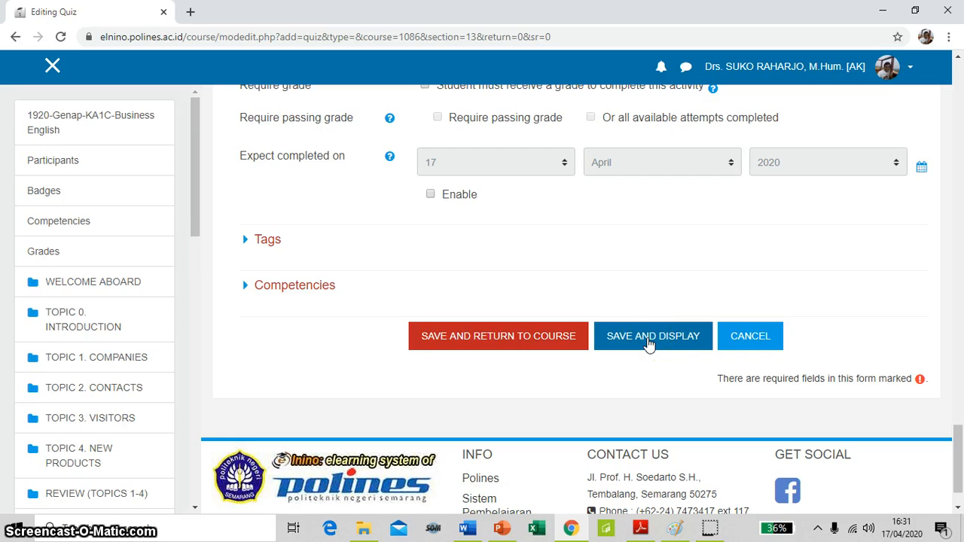
left_click(651, 343)
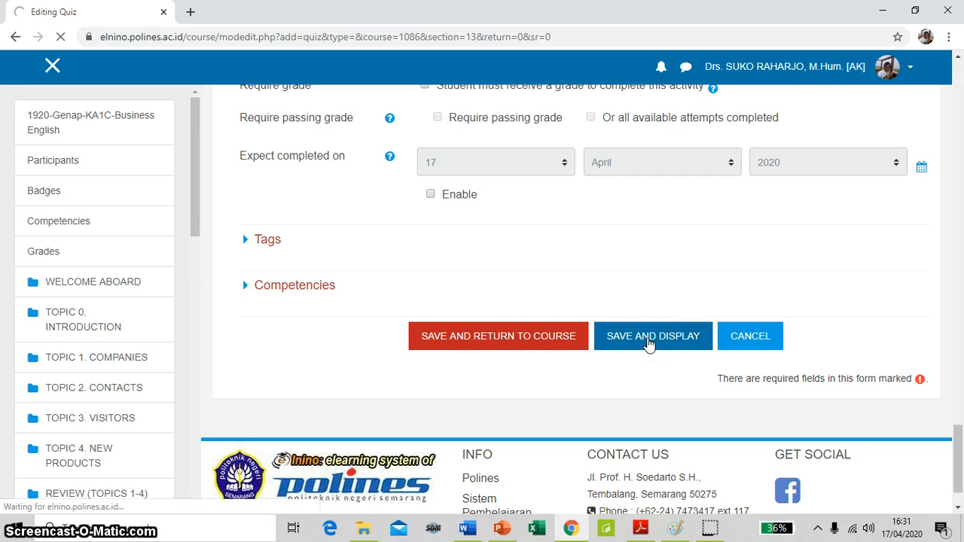
left_click(650, 343)
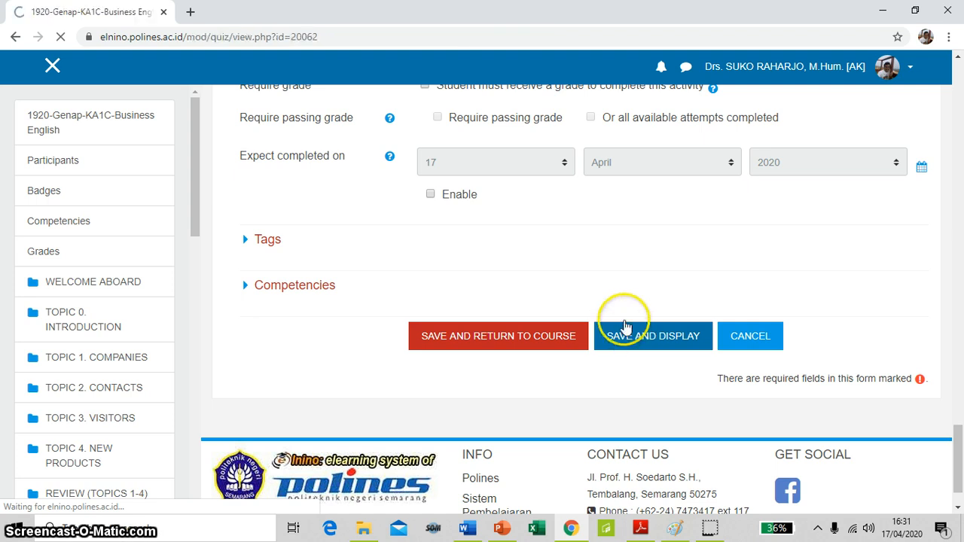
Open the UAS quiz for editing its questions, set the maximum grade to 100 and save it
scroll(621, 320, "down", 2)
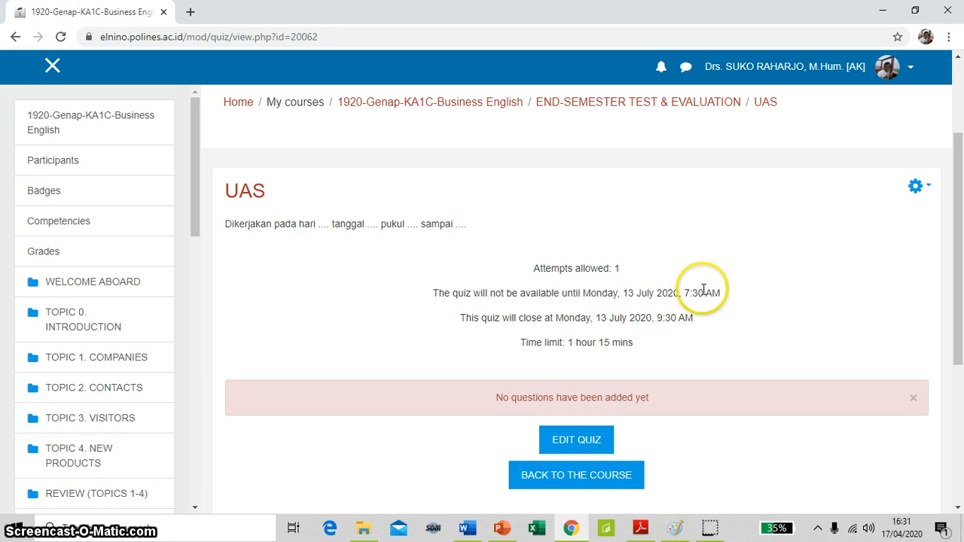
scroll(704, 290, "down", 1)
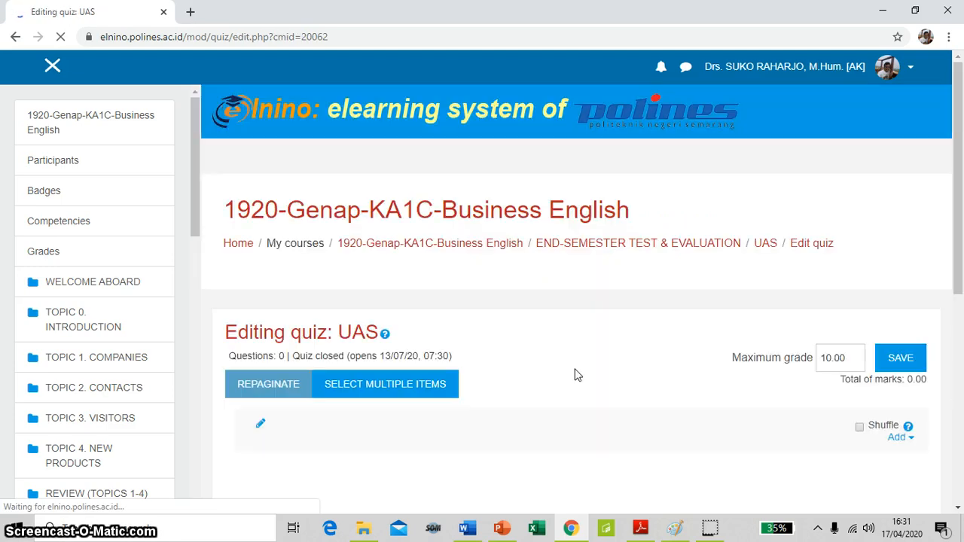
scroll(576, 375, "down", 2)
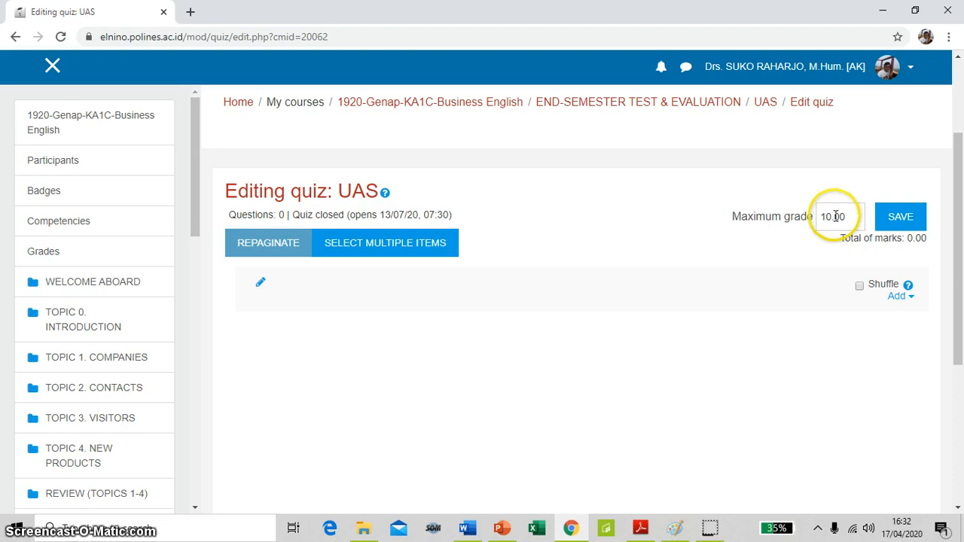
left_click_drag(831, 217, 850, 217)
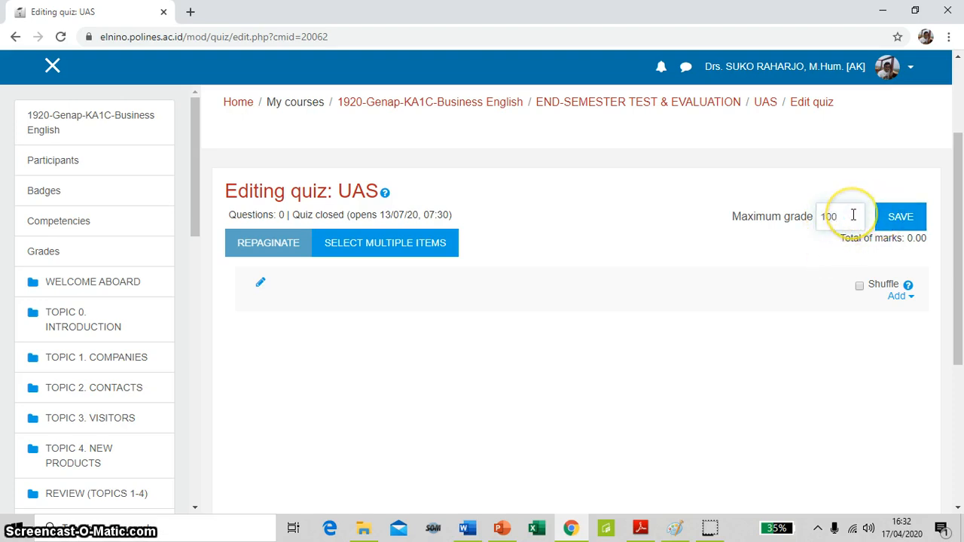
type("0")
left_click(902, 219)
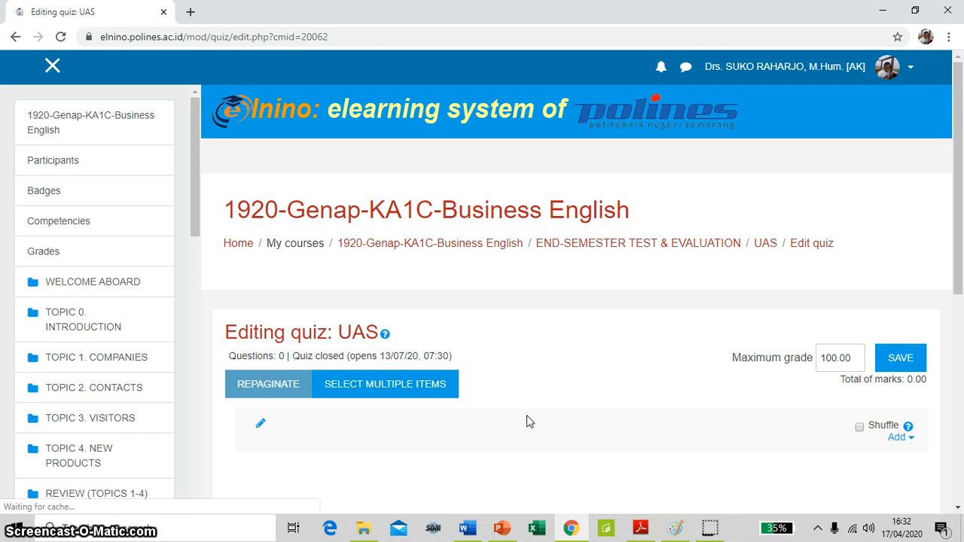
Open the question bank for adding questions to the quiz and choose the UAS category
scroll(527, 415, "down", 2)
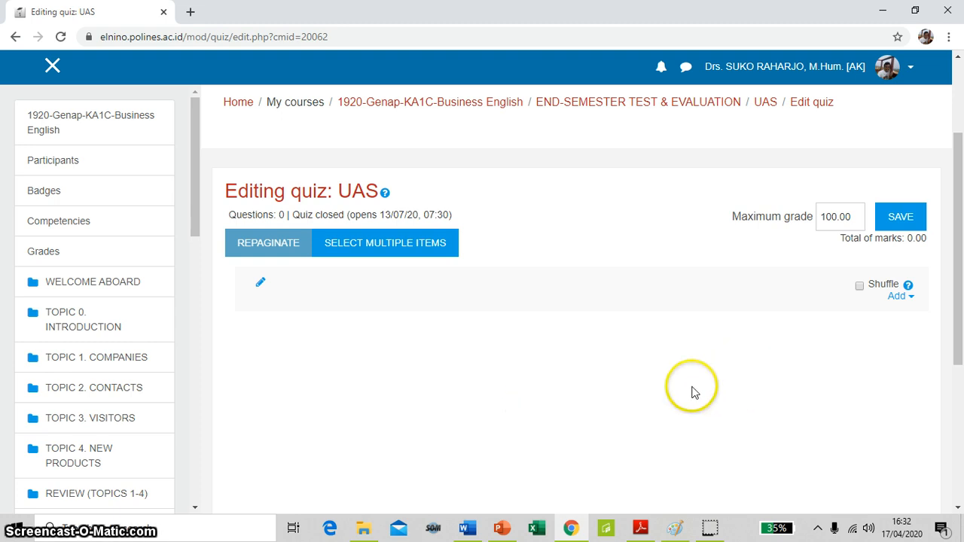
left_click(901, 296)
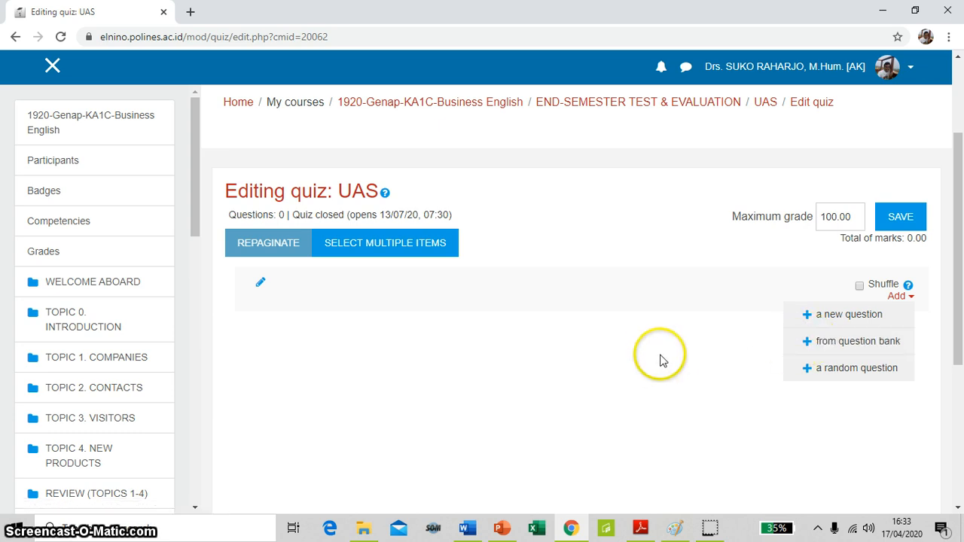
left_click(864, 348)
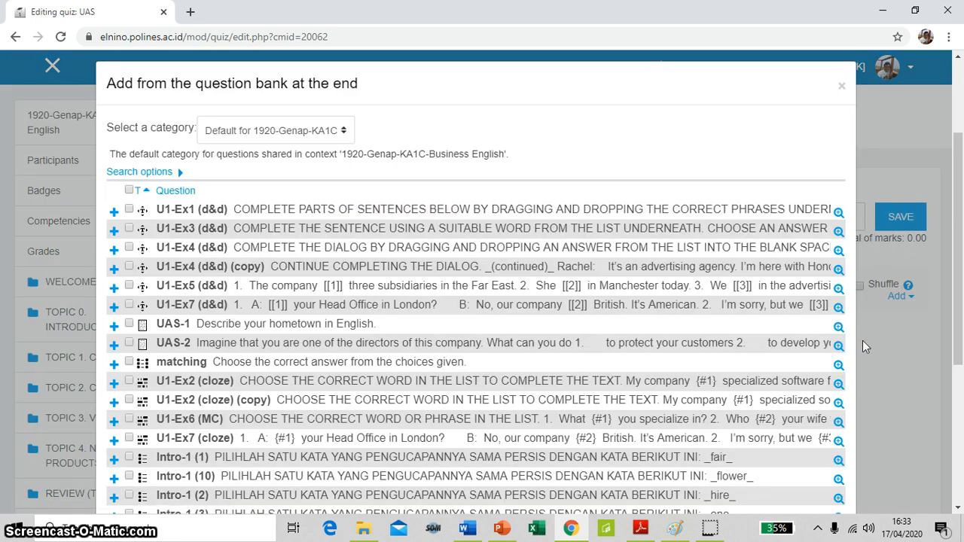
scroll(564, 403, "down", 5)
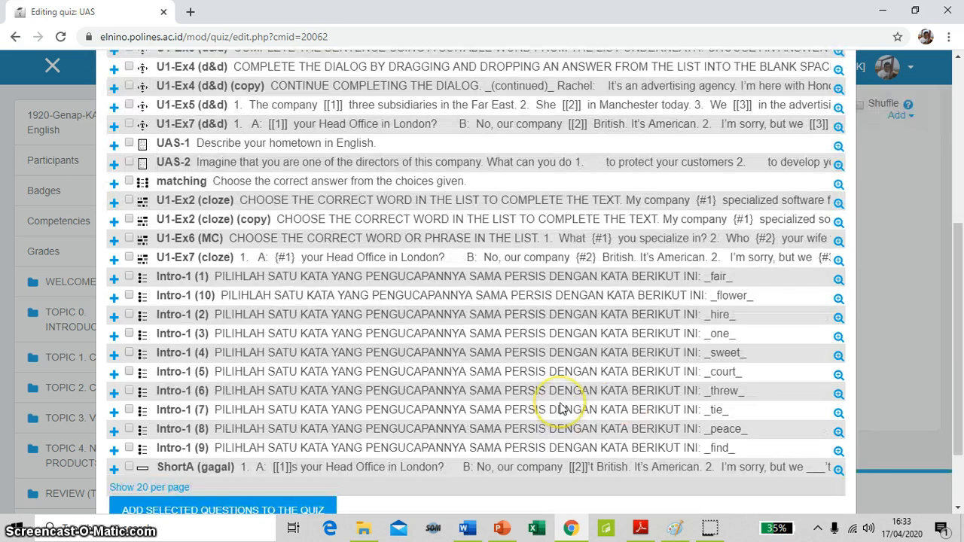
scroll(560, 407, "up", 4)
scroll(560, 408, "up", 3)
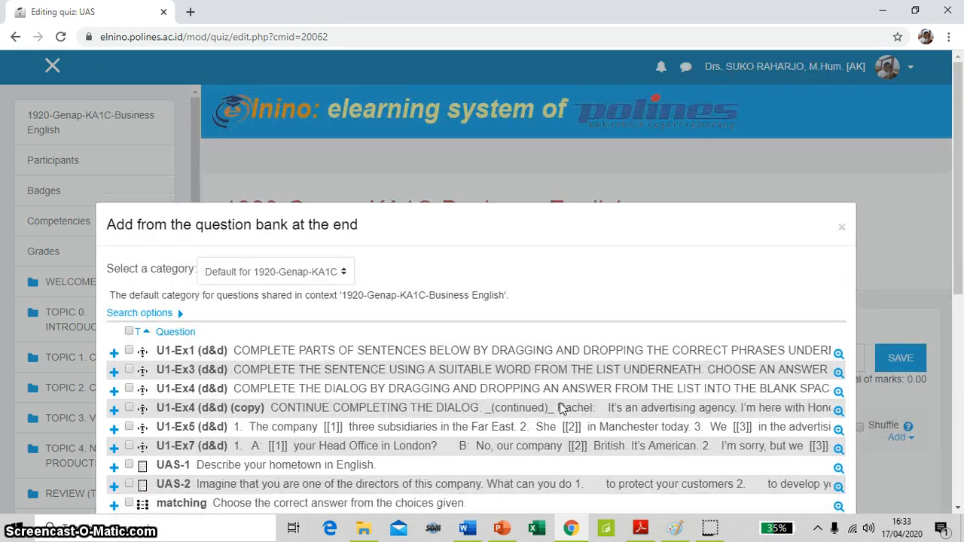
scroll(560, 408, "down", 4)
scroll(564, 409, "up", 3)
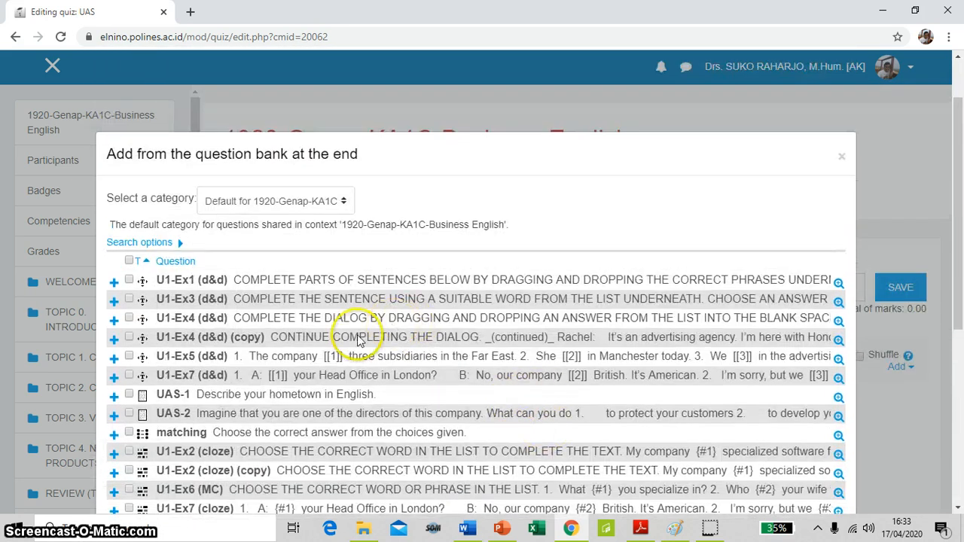
left_click(345, 205)
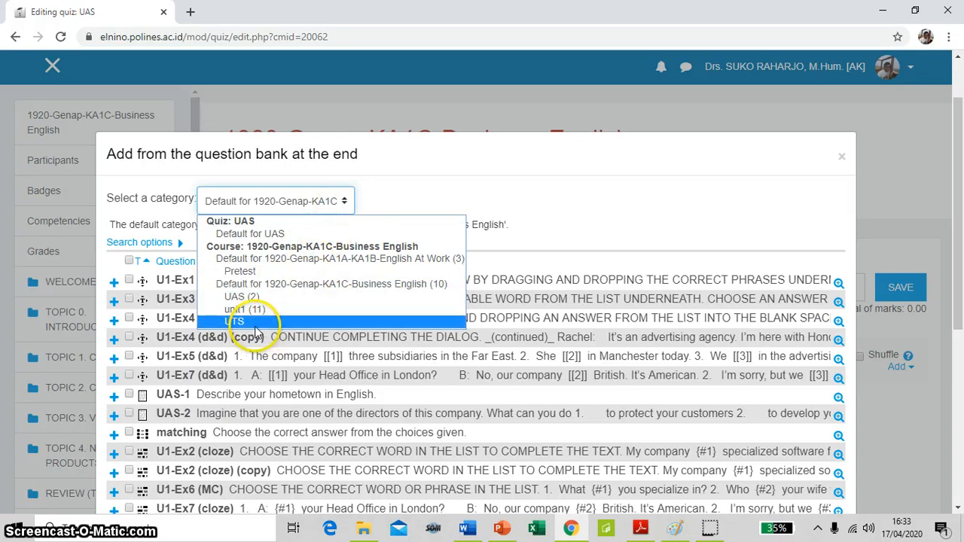
left_click(258, 301)
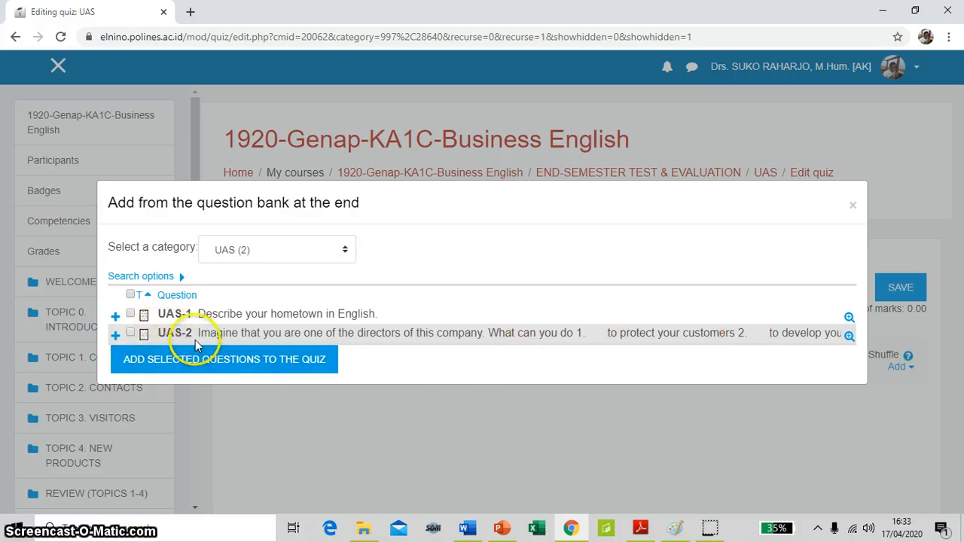
Select questions UAS-1 and UAS-2 and add both to the quiz
left_click(133, 314)
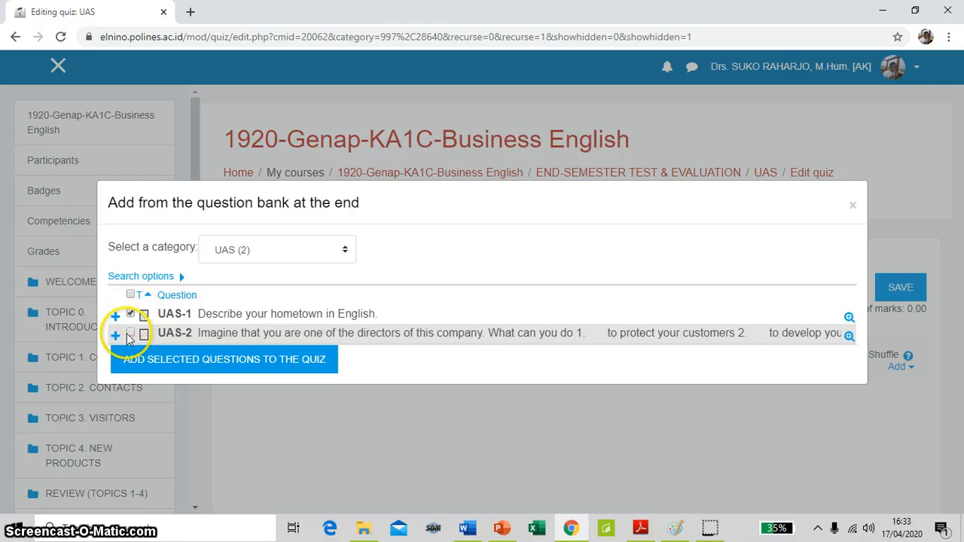
left_click(131, 334)
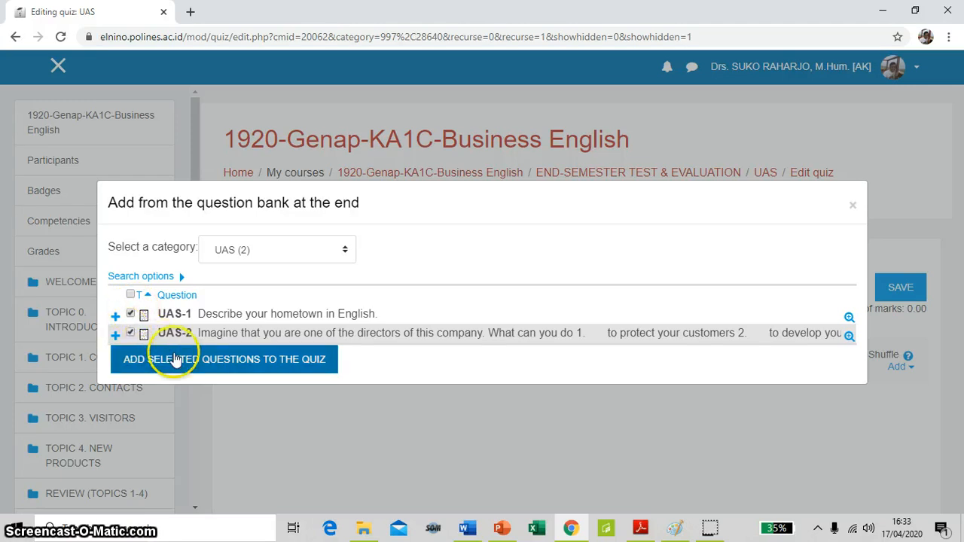
left_click(251, 363)
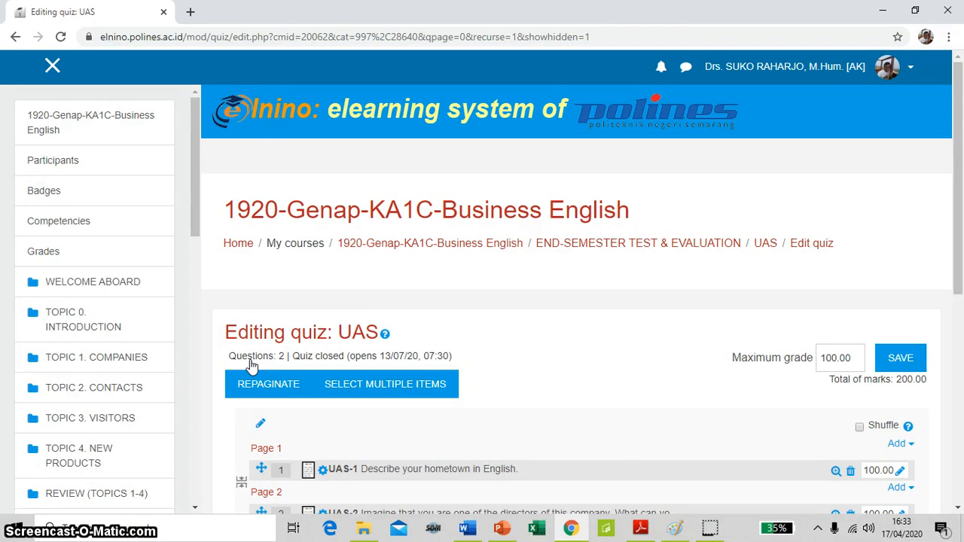
left_click(355, 324)
scroll(354, 324, "down", 3)
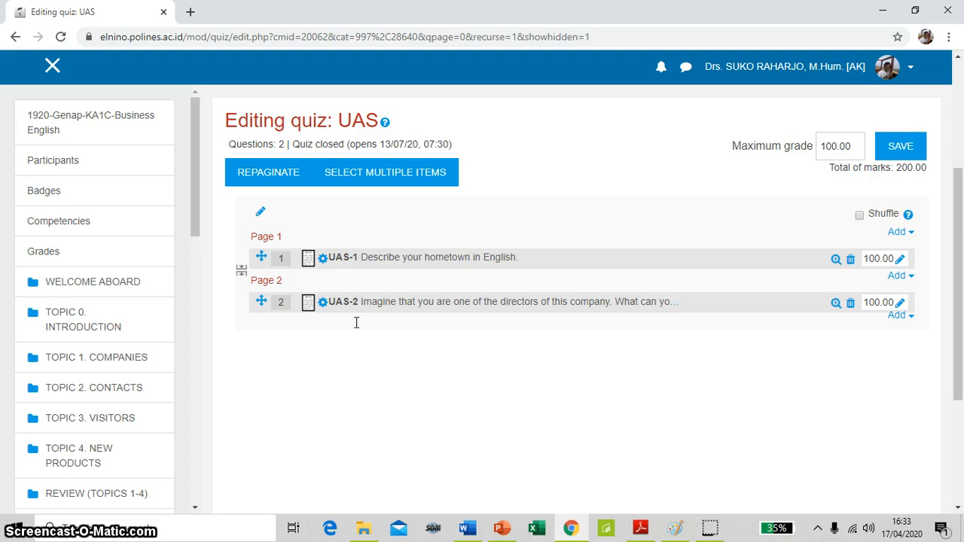
Set the marks of question UAS-1 to 40 and of question UAS-2 to 60
left_click(275, 347)
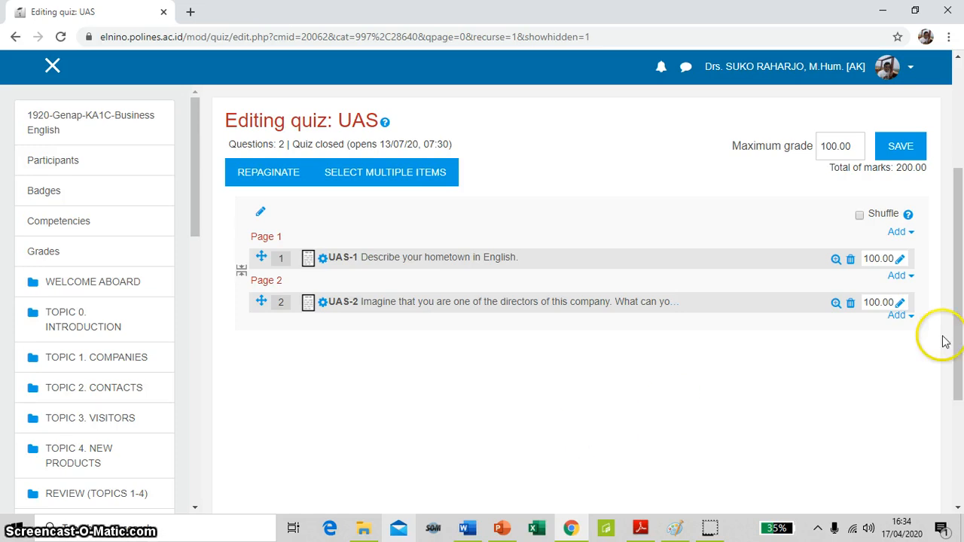
left_click(901, 260)
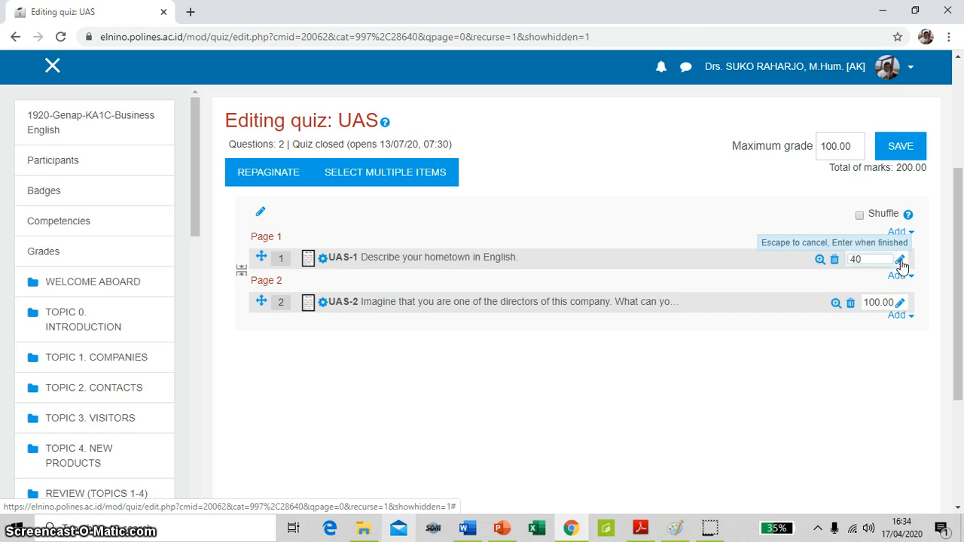
key("Return")
left_click(901, 303)
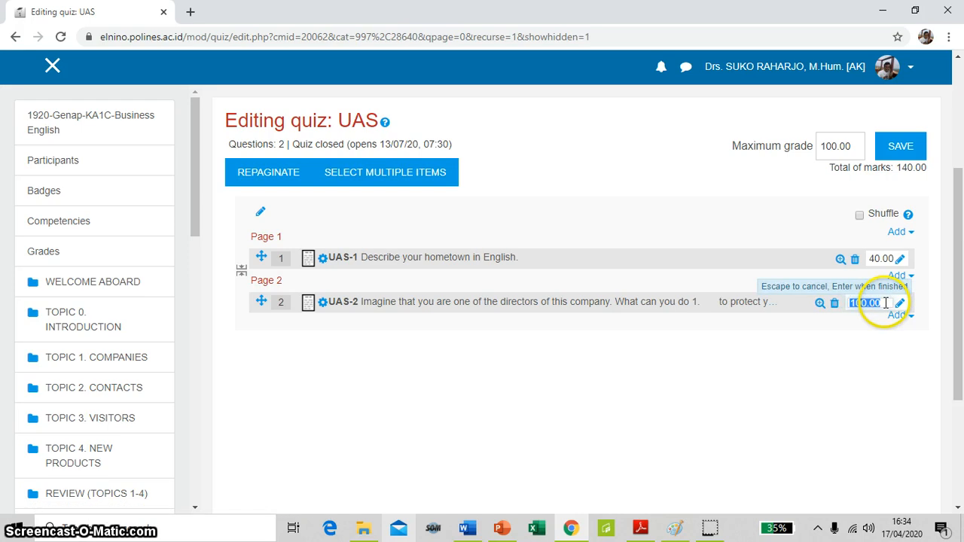
key("Return")
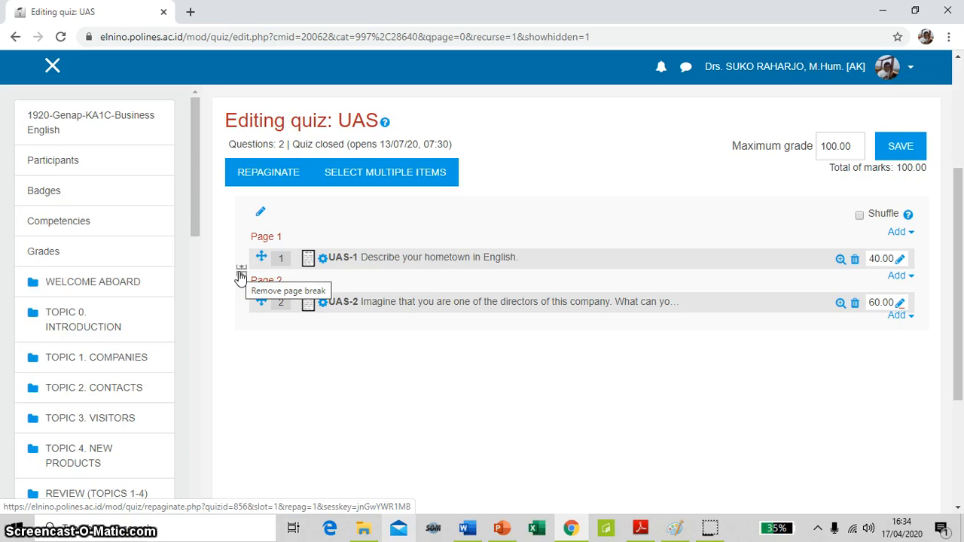
left_click(242, 271)
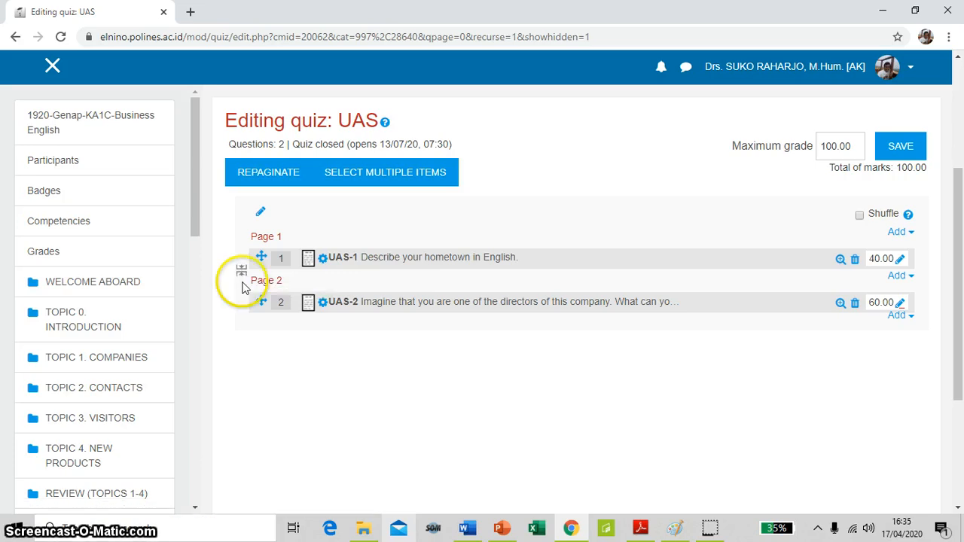
left_click(322, 372)
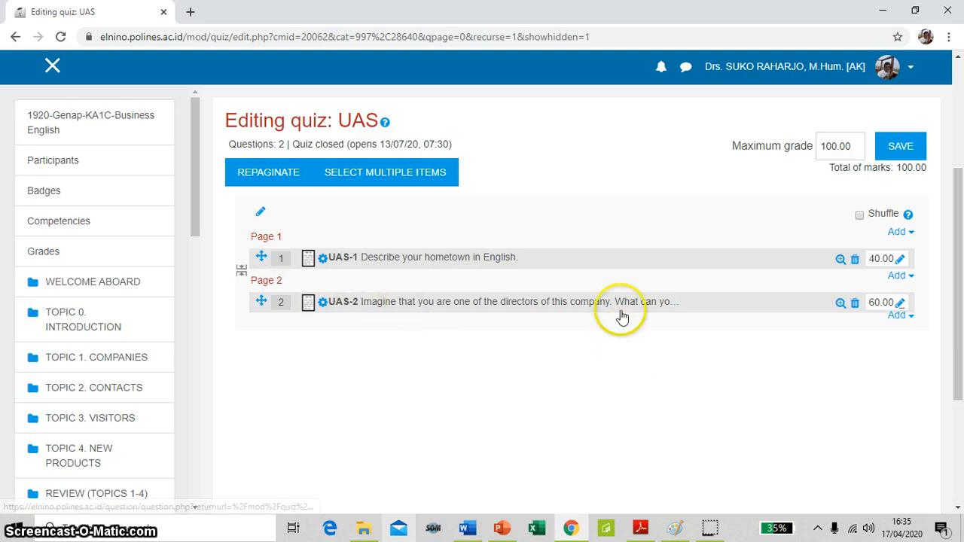
Return to the UAS quiz page and start a preview attempt
scroll(619, 315, "up", 3)
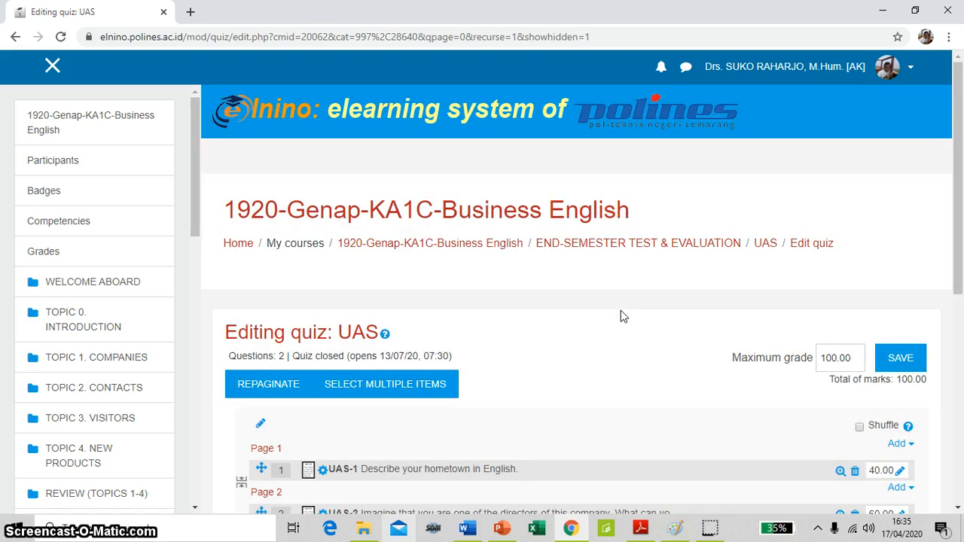
left_click(766, 245)
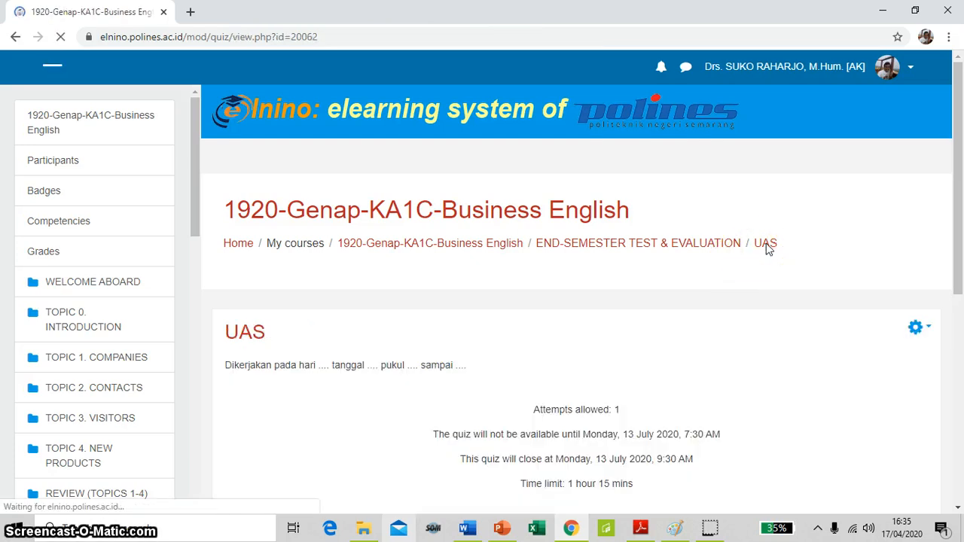
scroll(767, 251, "down", 2)
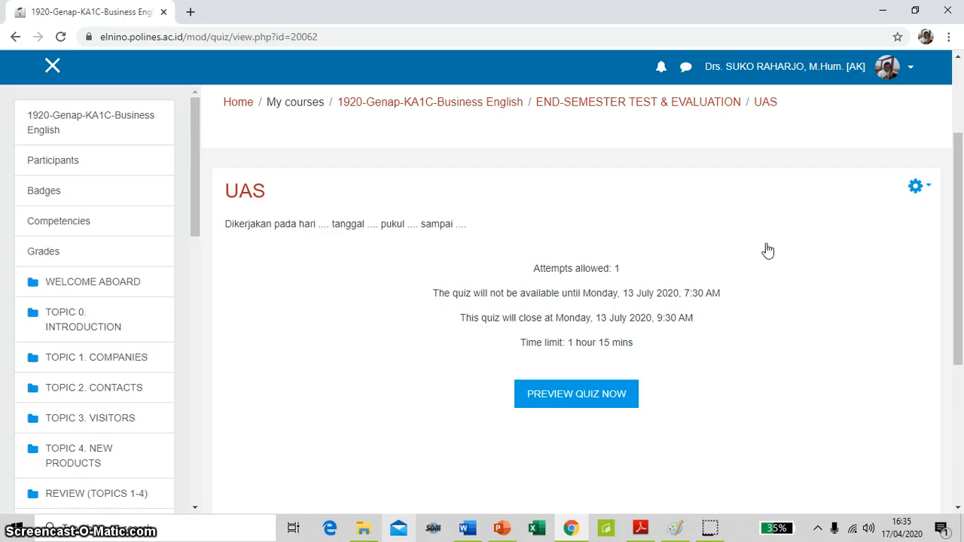
left_click(597, 393)
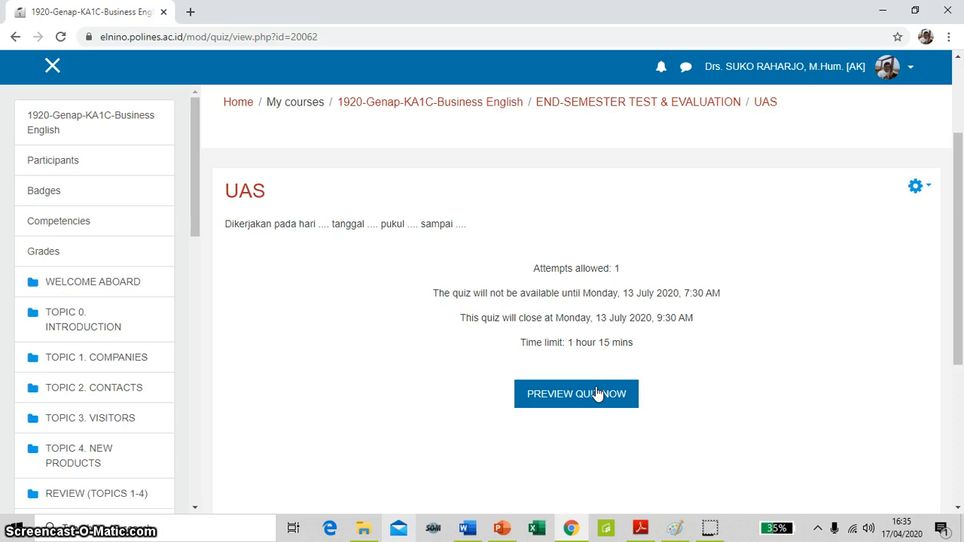
left_click(573, 401)
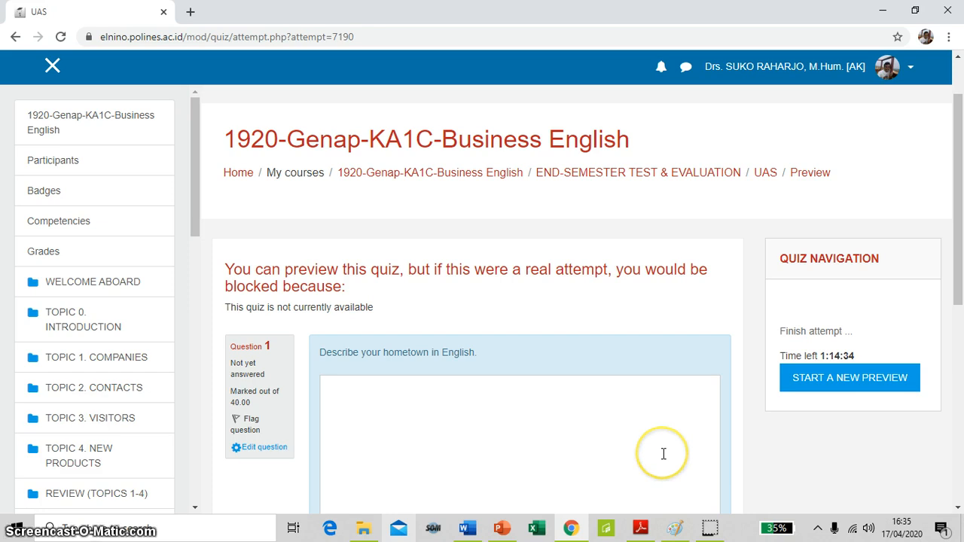
Examine question 1 about describing your hometown, including its answer box, down to the end of the preview page
scroll(664, 453, "down", 2)
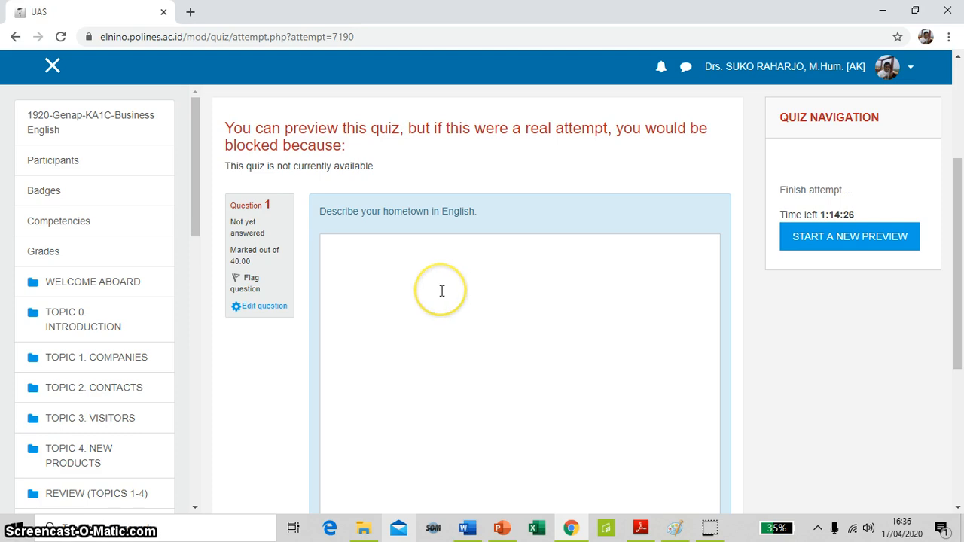
scroll(443, 290, "up", 1)
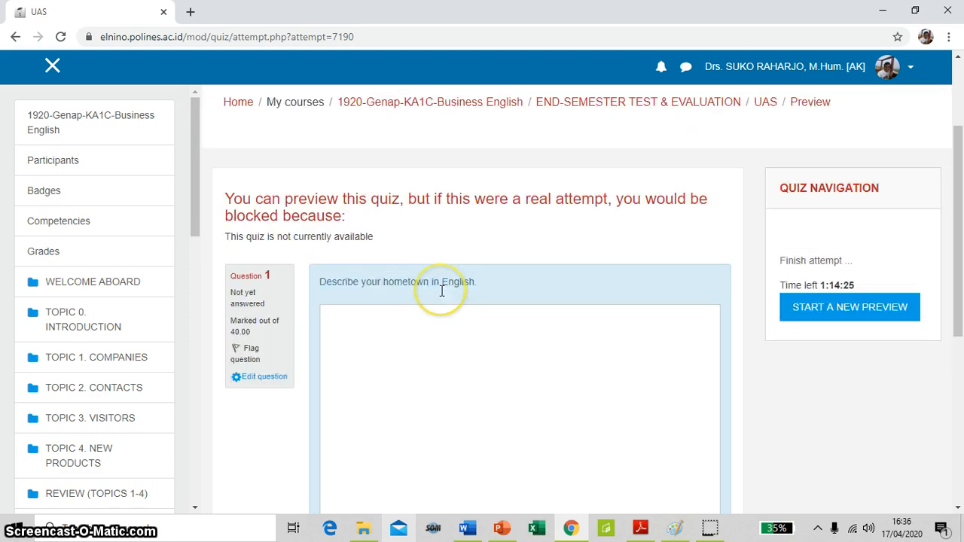
left_click(359, 320)
scroll(359, 319, "down", 1)
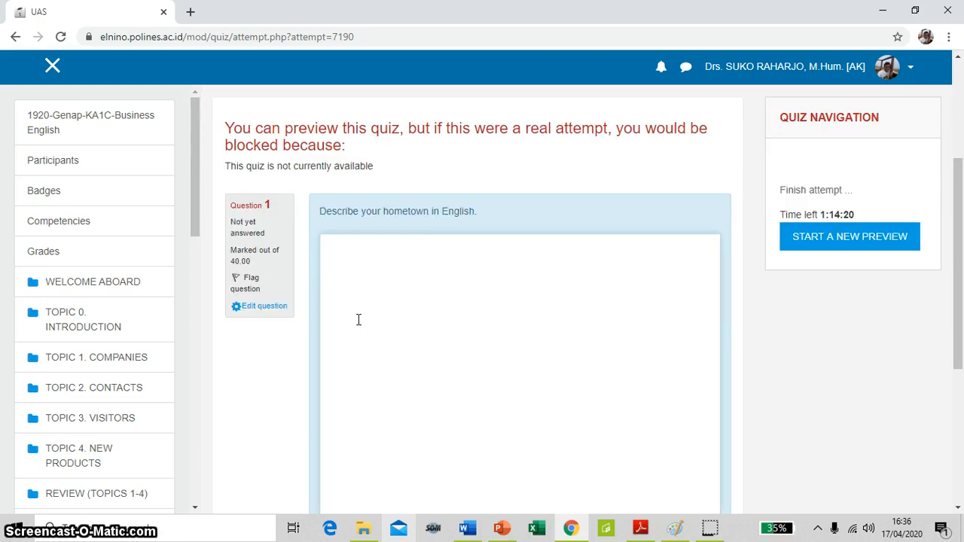
scroll(358, 319, "down", 2)
scroll(358, 319, "up", 3)
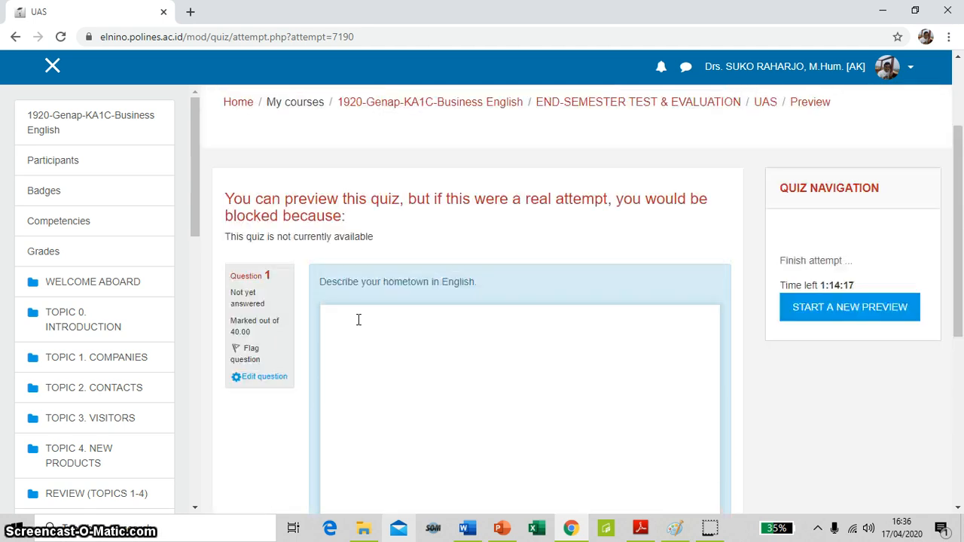
scroll(359, 320, "down", 3)
scroll(618, 308, "down", 2)
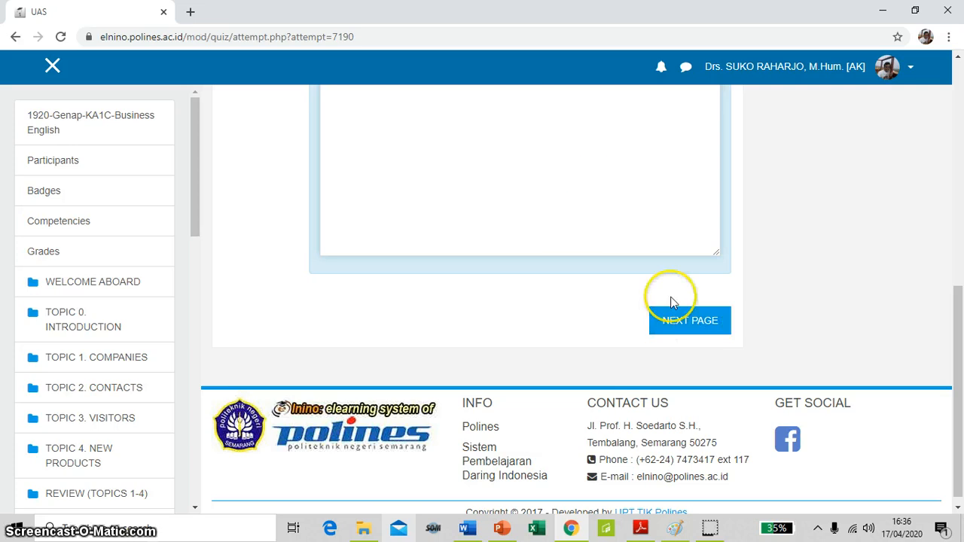
Go to the next preview page and examine question 2 with its crisis text, sub-questions and answer box
left_click(698, 320)
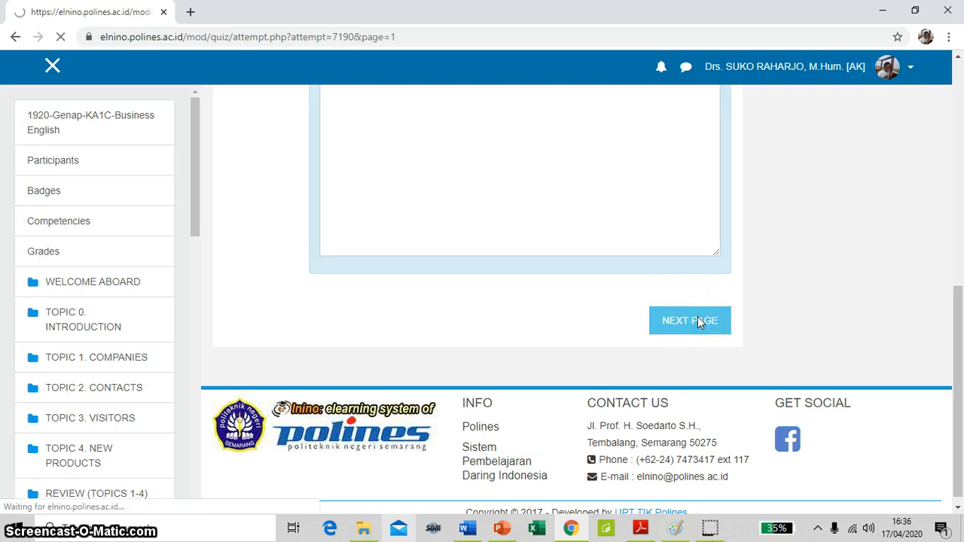
scroll(686, 320, "down", 3)
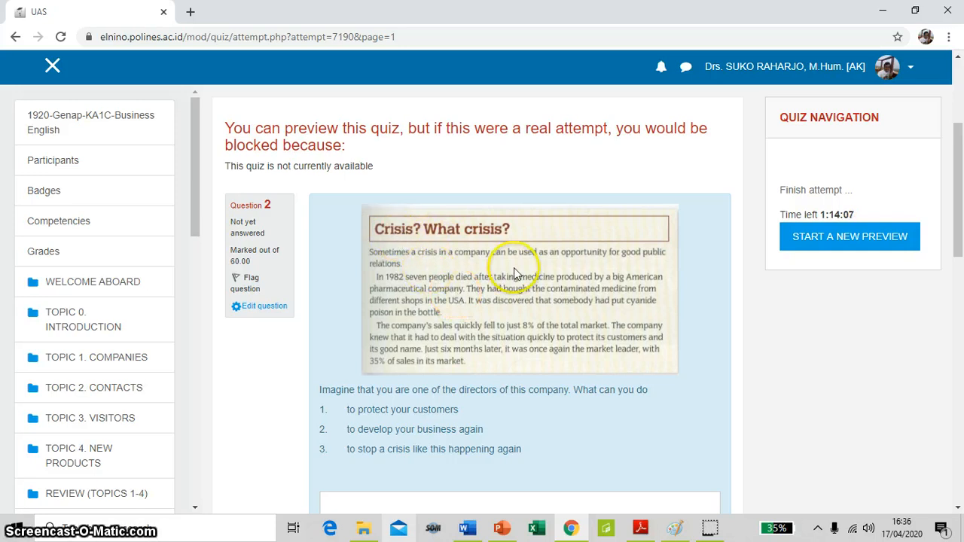
scroll(512, 270, "down", 2)
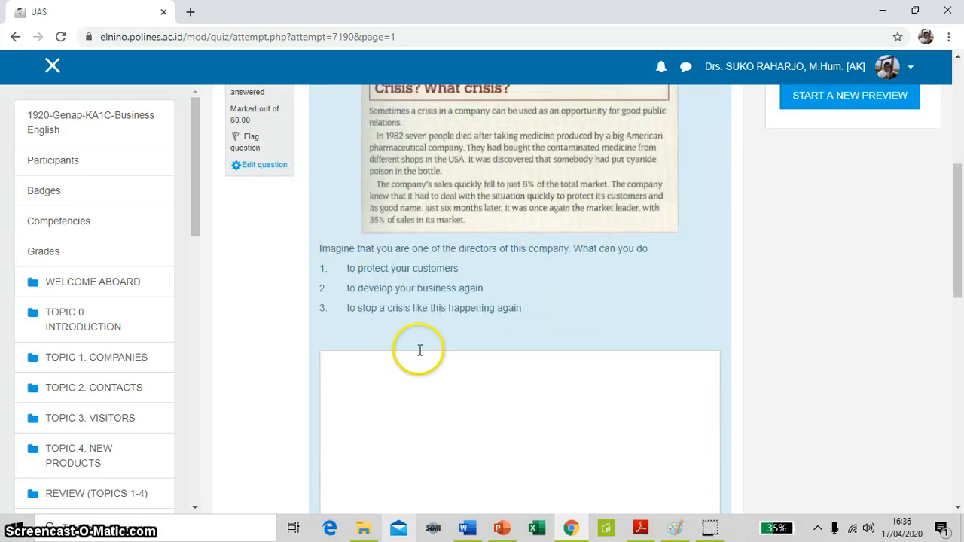
left_click(519, 406)
scroll(519, 406, "up", 1)
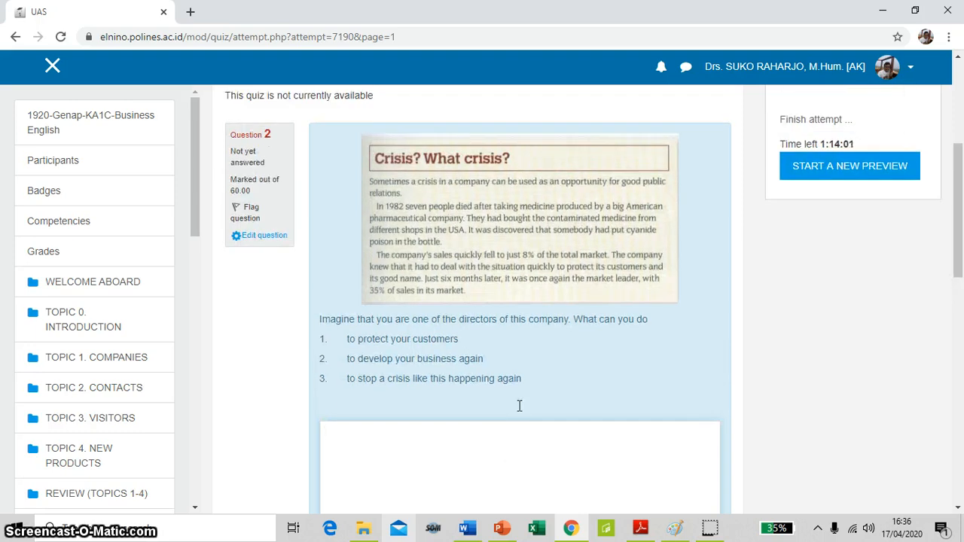
Finish the preview attempt without answering and review the summary of attempt down to its submission options
scroll(519, 406, "down", 8)
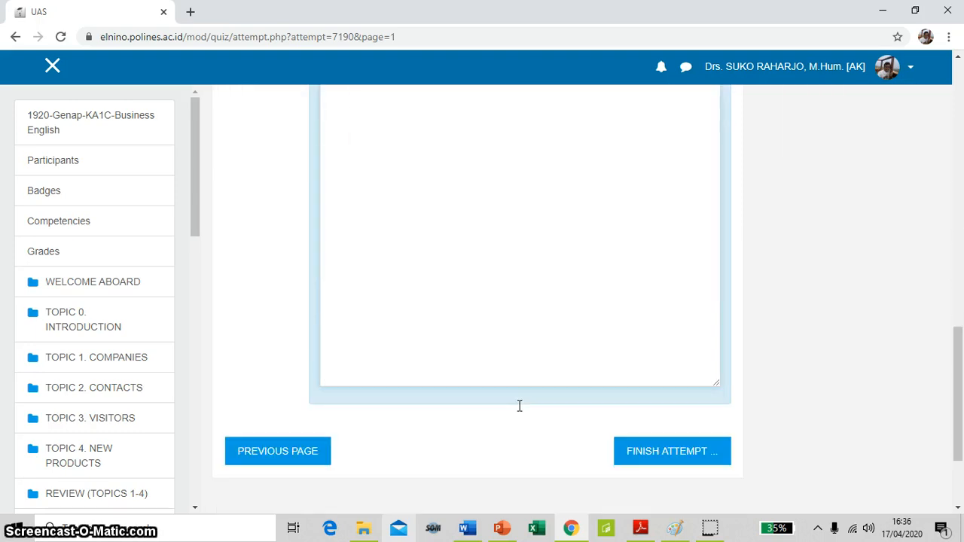
left_click(668, 452)
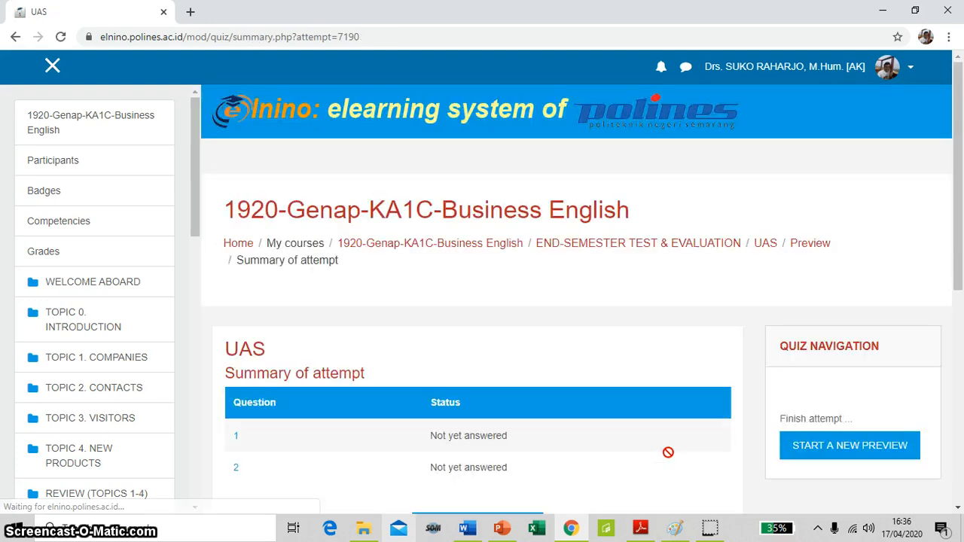
scroll(658, 452, "down", 2)
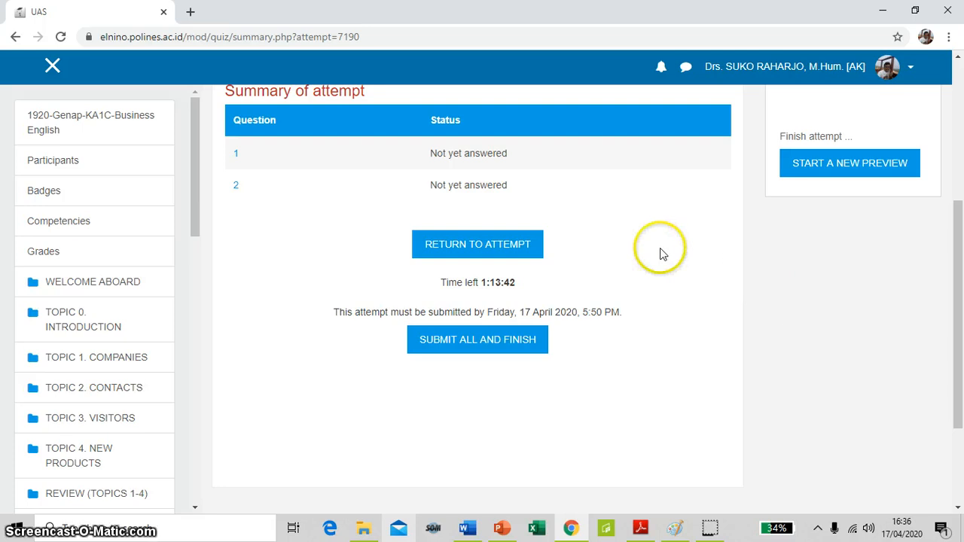
Submit the preview attempt with all its answers and return to the course's END-SEMESTER TEST & EVALUATION section
left_click(491, 347)
left_click(491, 386)
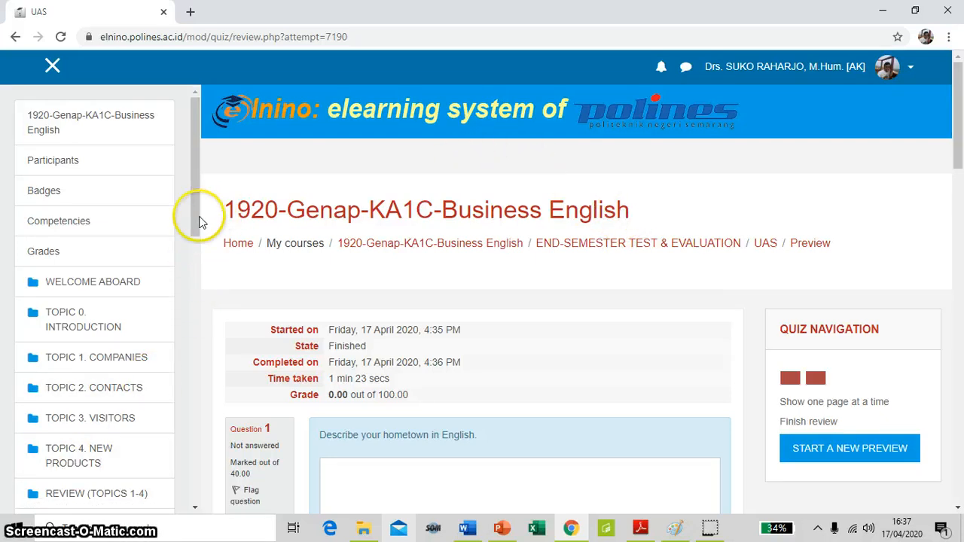
scroll(173, 371, "down", 4)
scroll(173, 372, "down", 5)
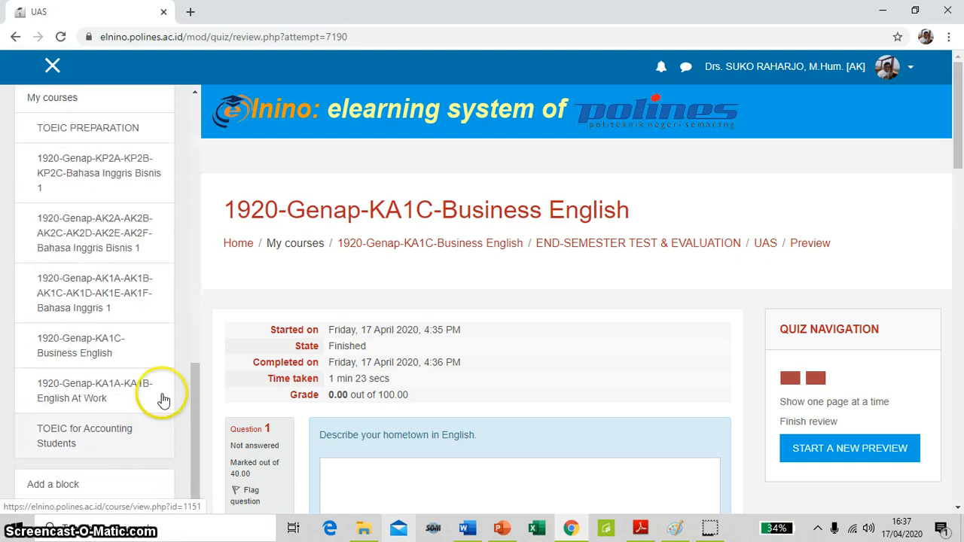
scroll(198, 412, "up", 5)
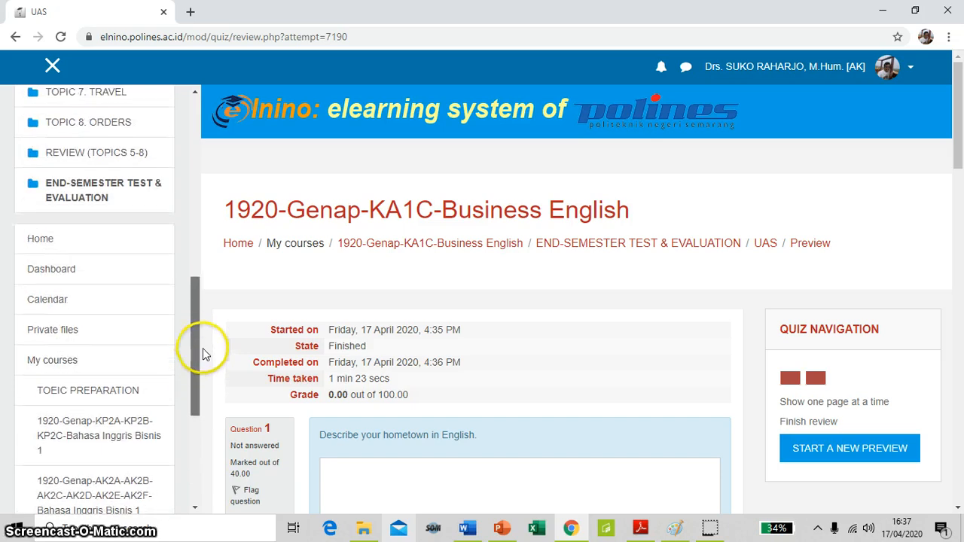
left_click(106, 312)
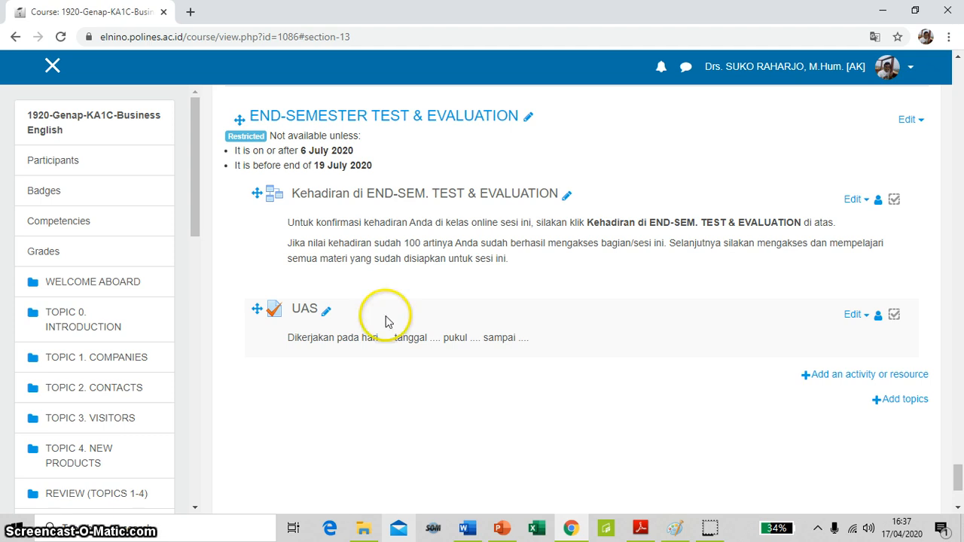
Add a new Quiz activity to the REVIEW (TOPICS 5-8) section of the course
scroll(426, 328, "up", 4)
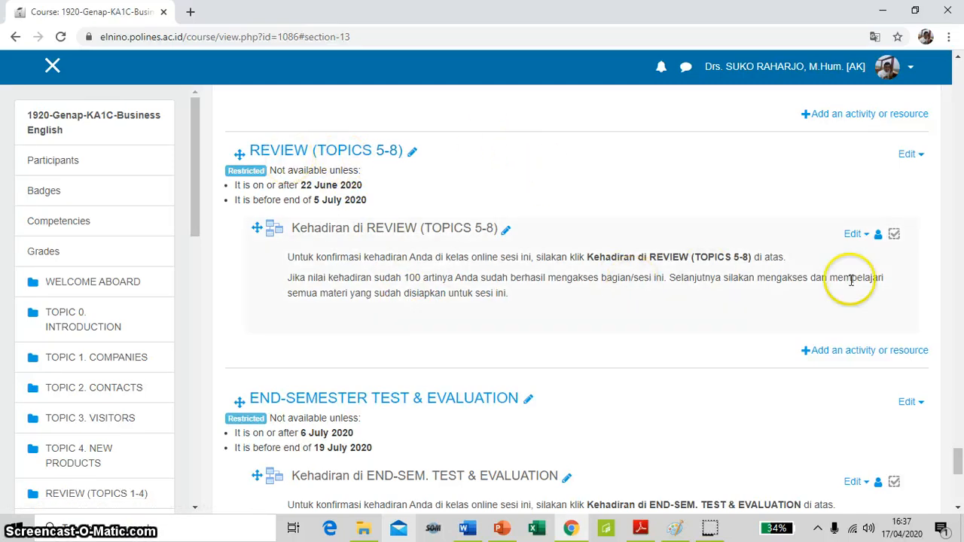
left_click(880, 358)
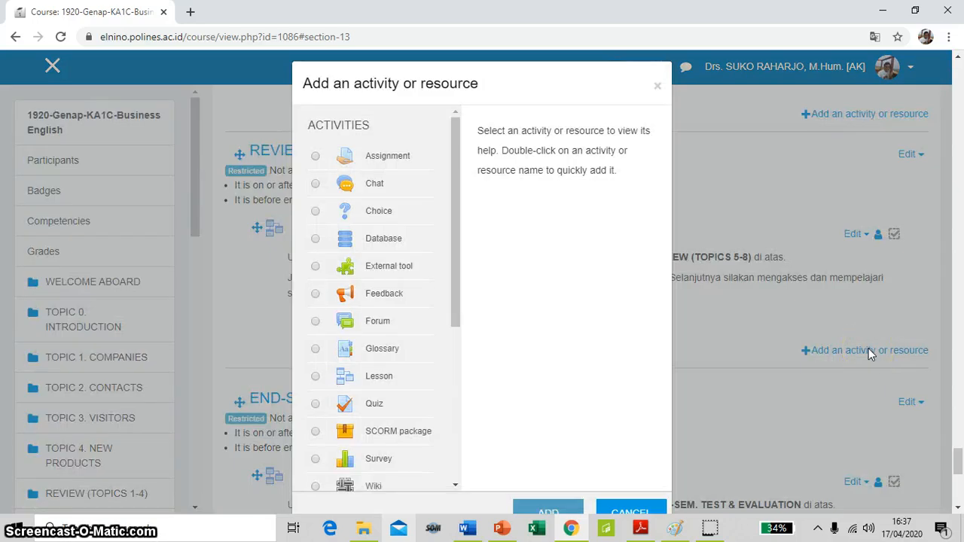
left_click_drag(458, 302, 449, 376)
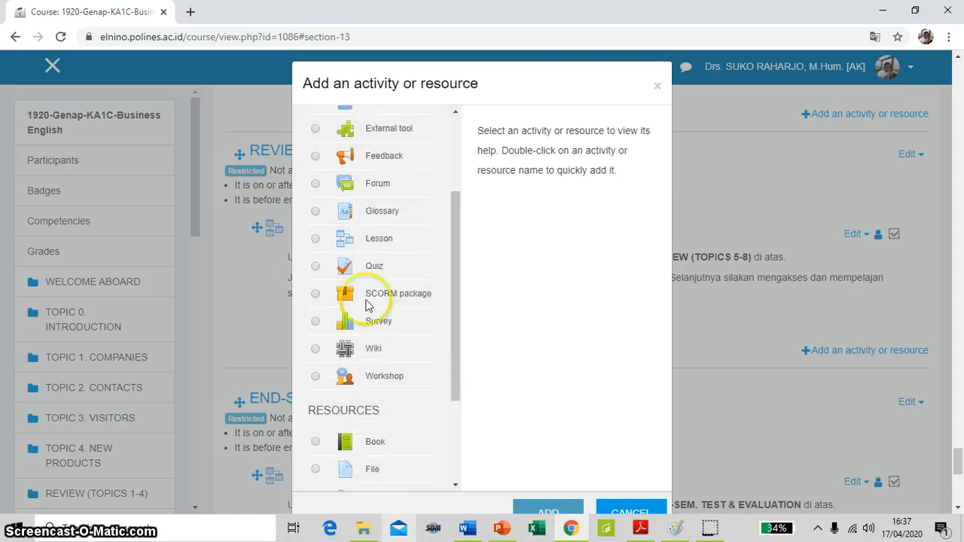
left_click(317, 267)
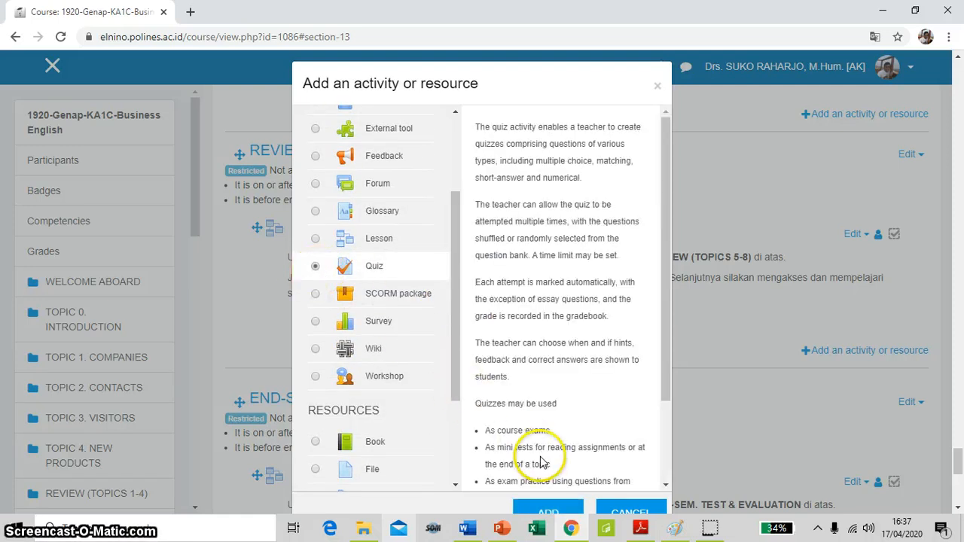
left_click(548, 514)
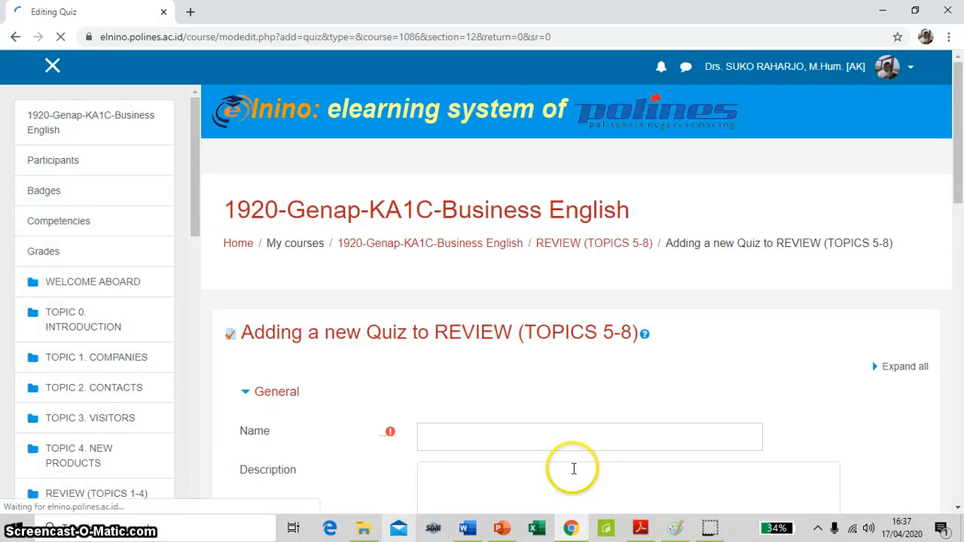
Name the quiz SOAL REVIEW, enter the description "bla bla bla" and enable displaying the description on the course page
scroll(583, 387, "down", 1)
left_click(499, 241)
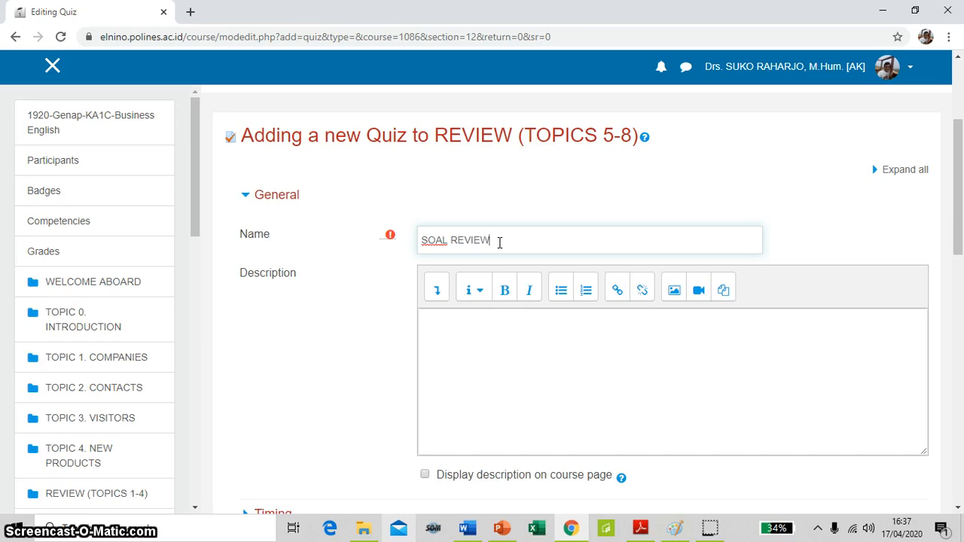
left_click(479, 329)
scroll(480, 329, "down", 1)
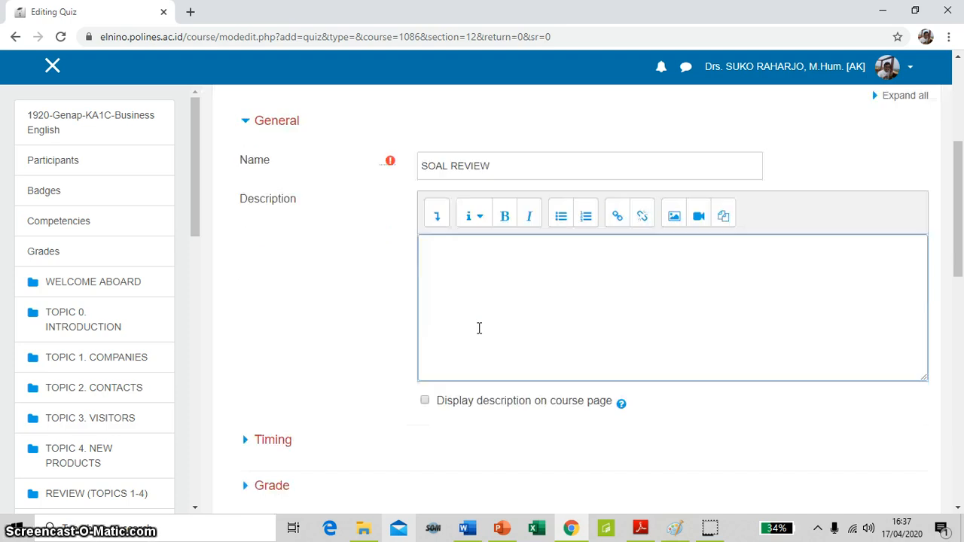
scroll(479, 329, "down", 1)
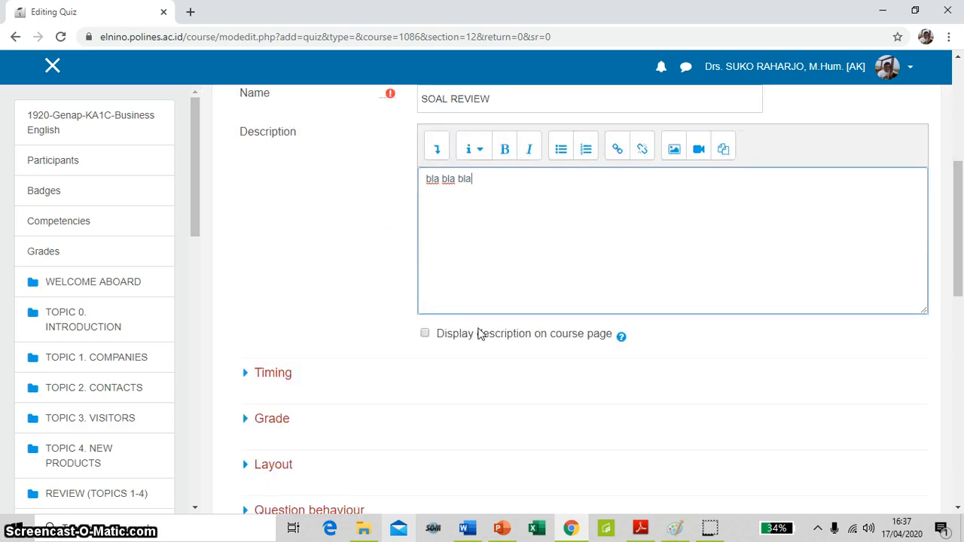
left_click(425, 334)
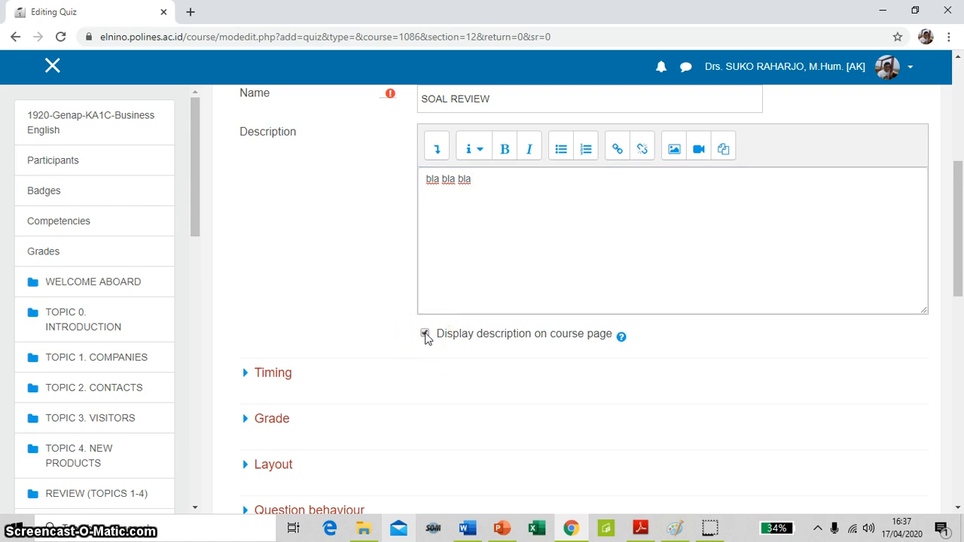
Examine the new quiz's timing and grade settings, including the grade category choices, and the remaining setting sections down to the save options
scroll(425, 337, "down", 3)
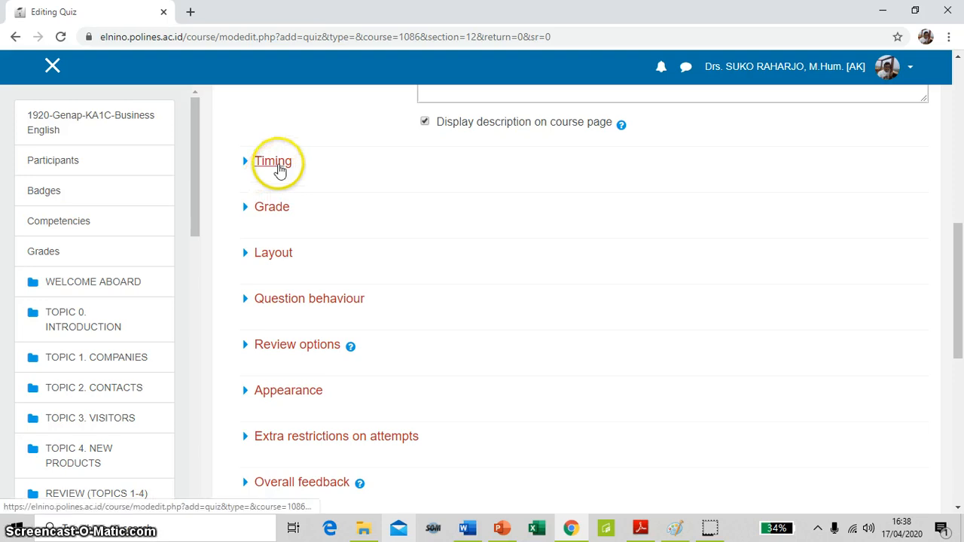
left_click(278, 170)
scroll(629, 290, "down", 4)
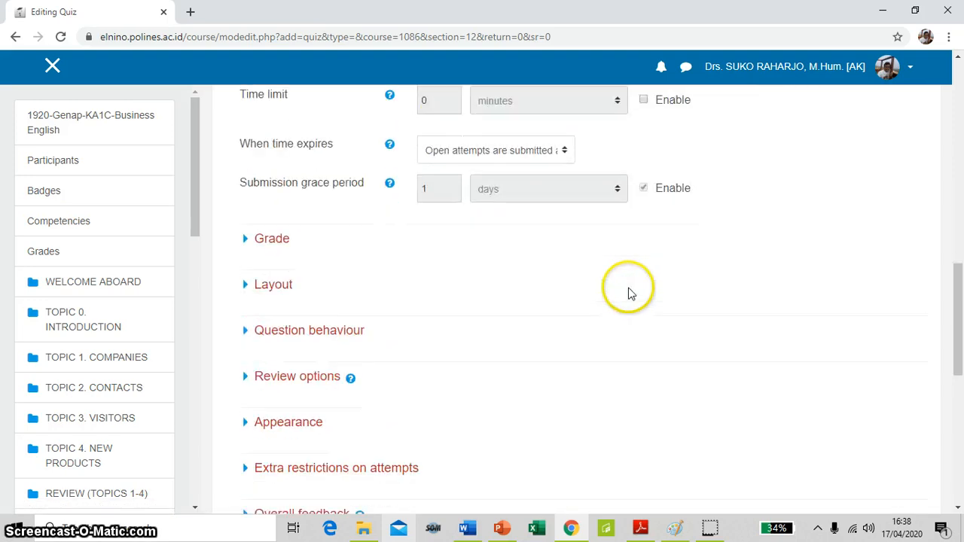
left_click(272, 240)
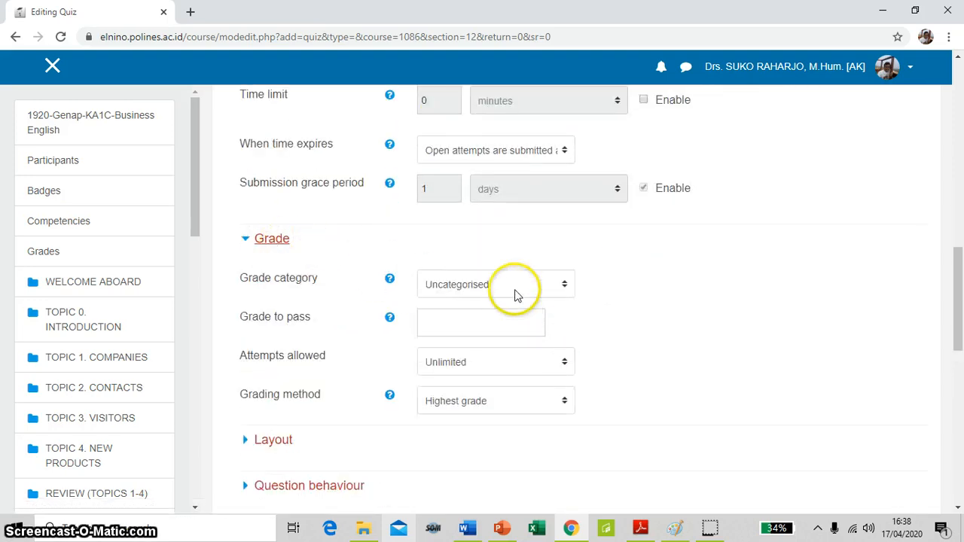
left_click(565, 286)
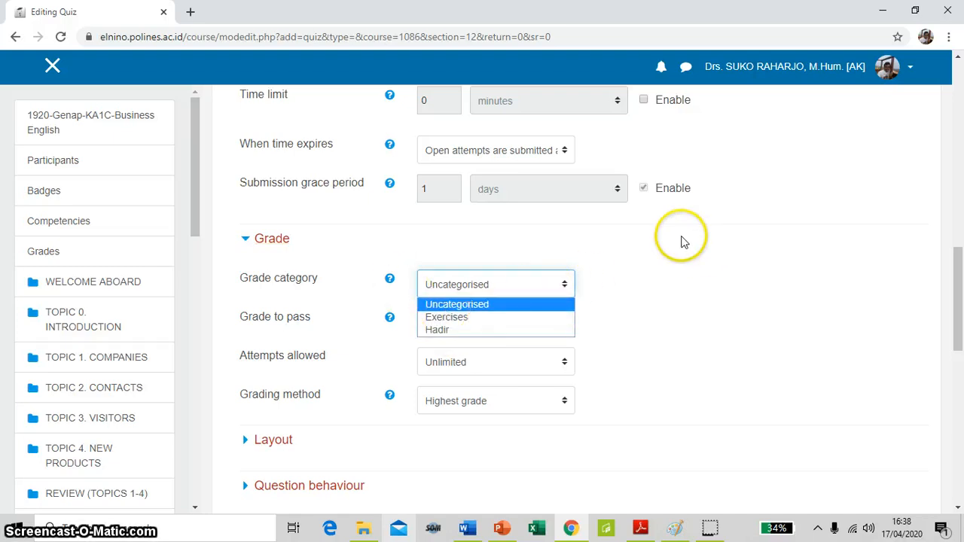
left_click(599, 257)
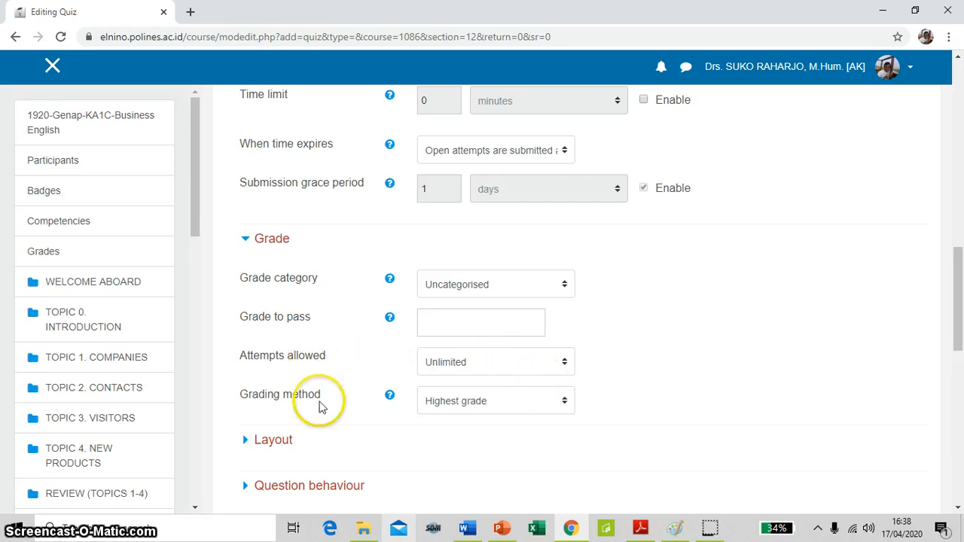
scroll(448, 383, "down", 1)
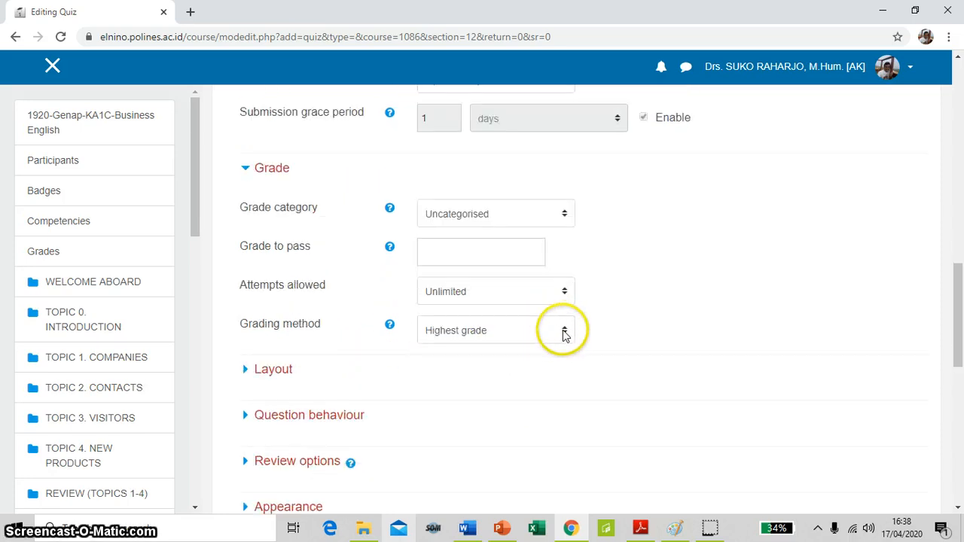
scroll(293, 379, "down", 6)
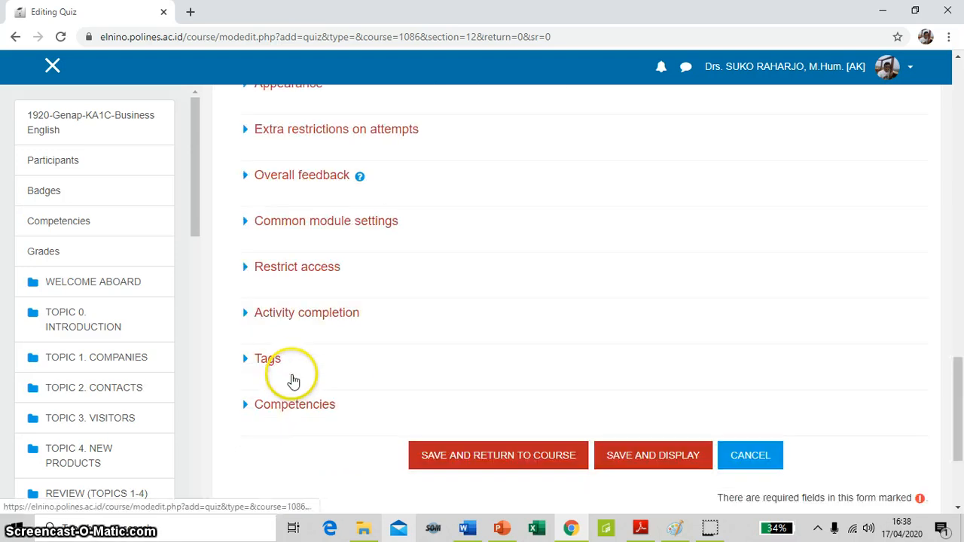